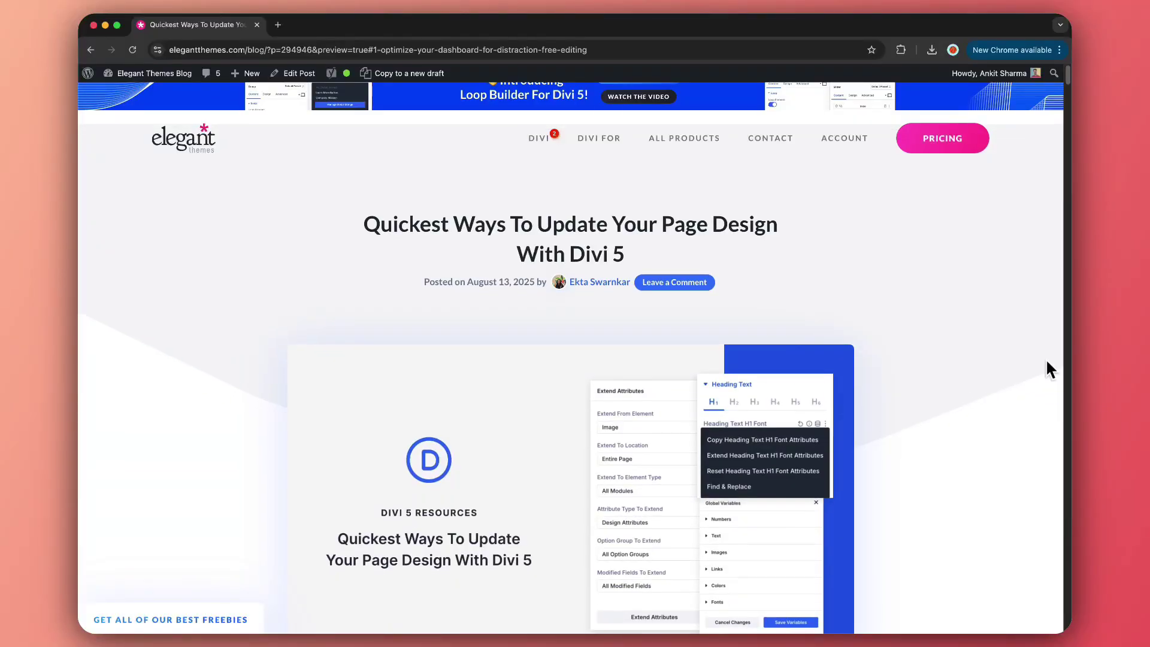
Scroll the blog post down to the Table Of Contents listing the eight Divi 5 update steps
scroll(1047, 366, "down", 4)
scroll(1047, 361, "down", 6)
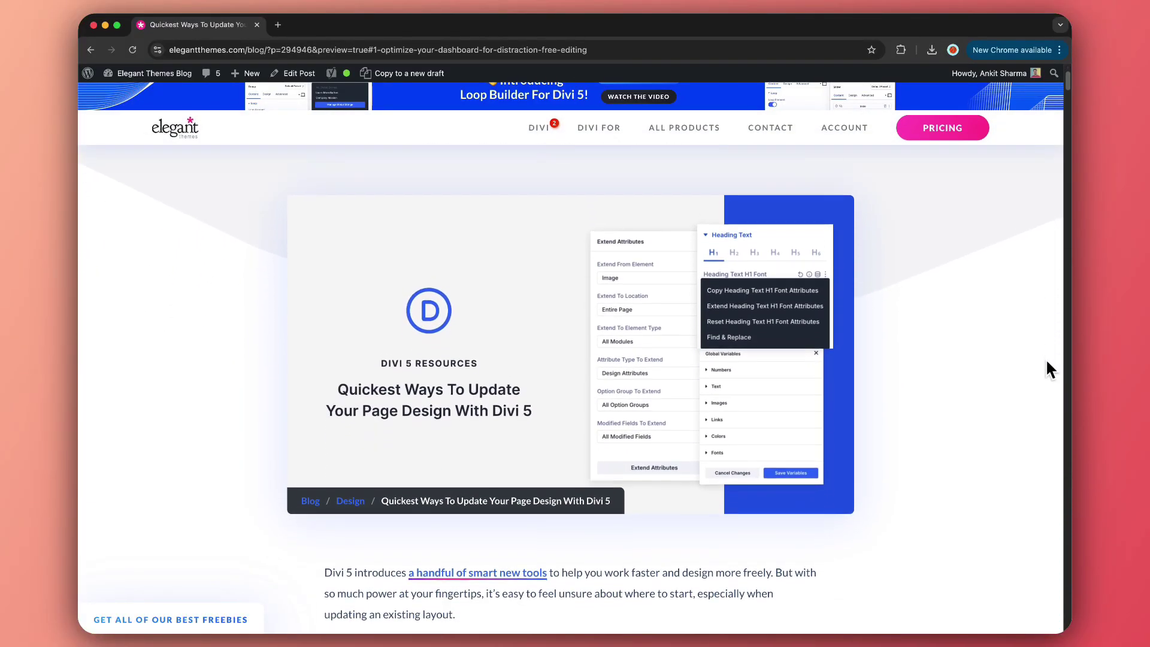
scroll(1046, 367, "down", 7)
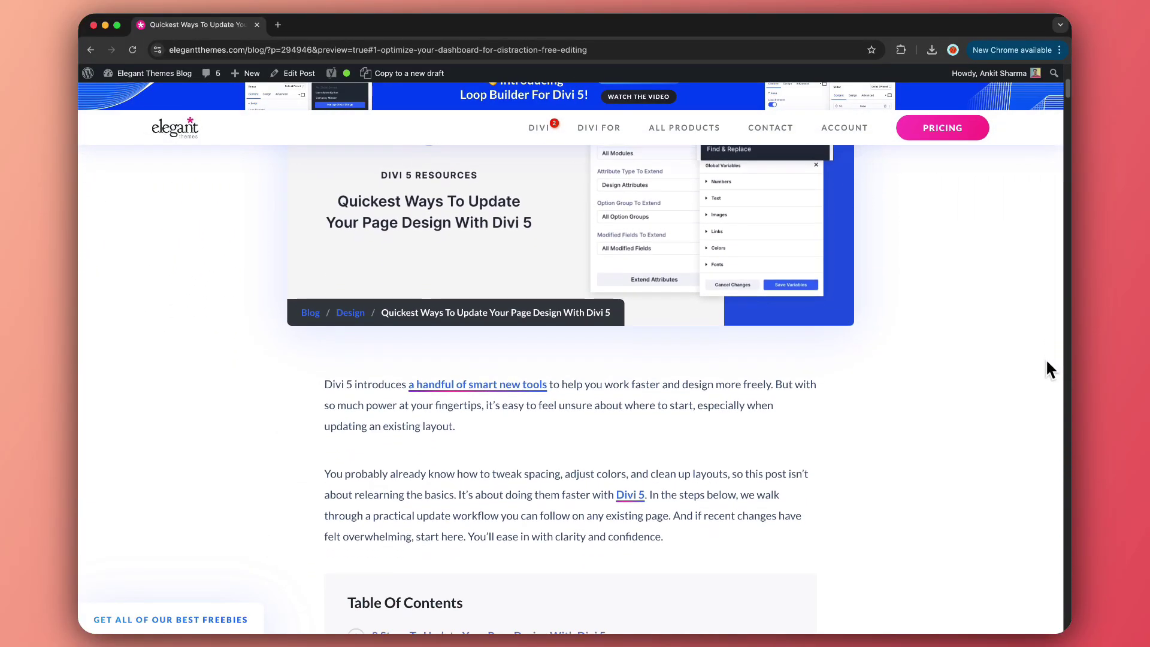
scroll(1046, 361, "down", 7)
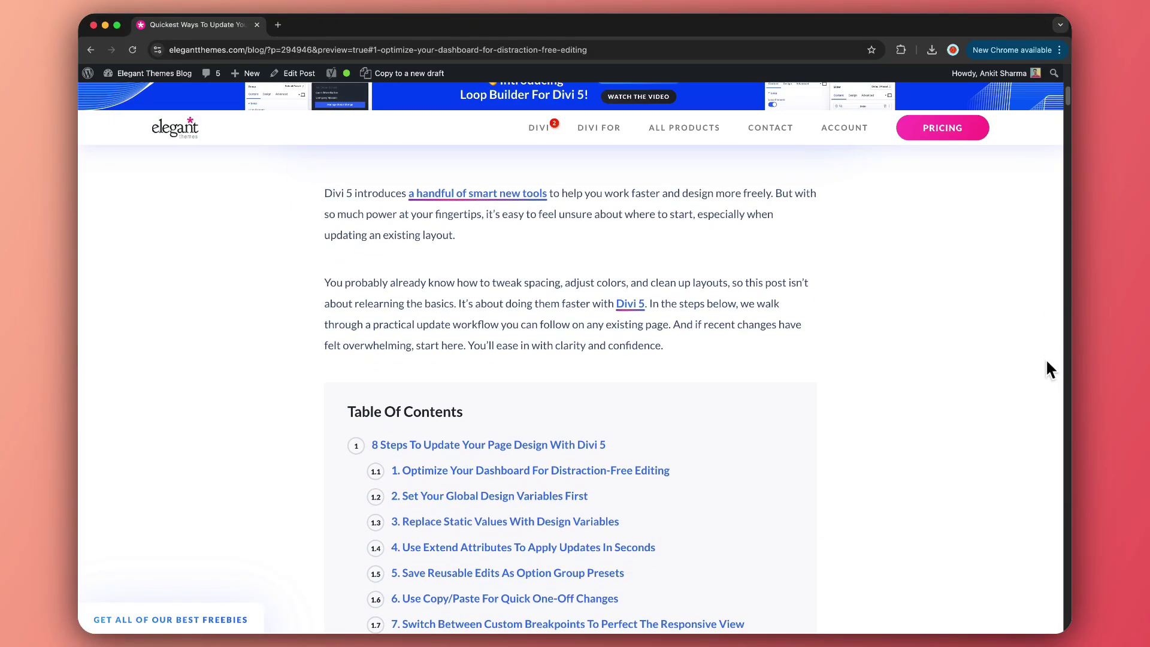
scroll(1049, 369, "down", 5)
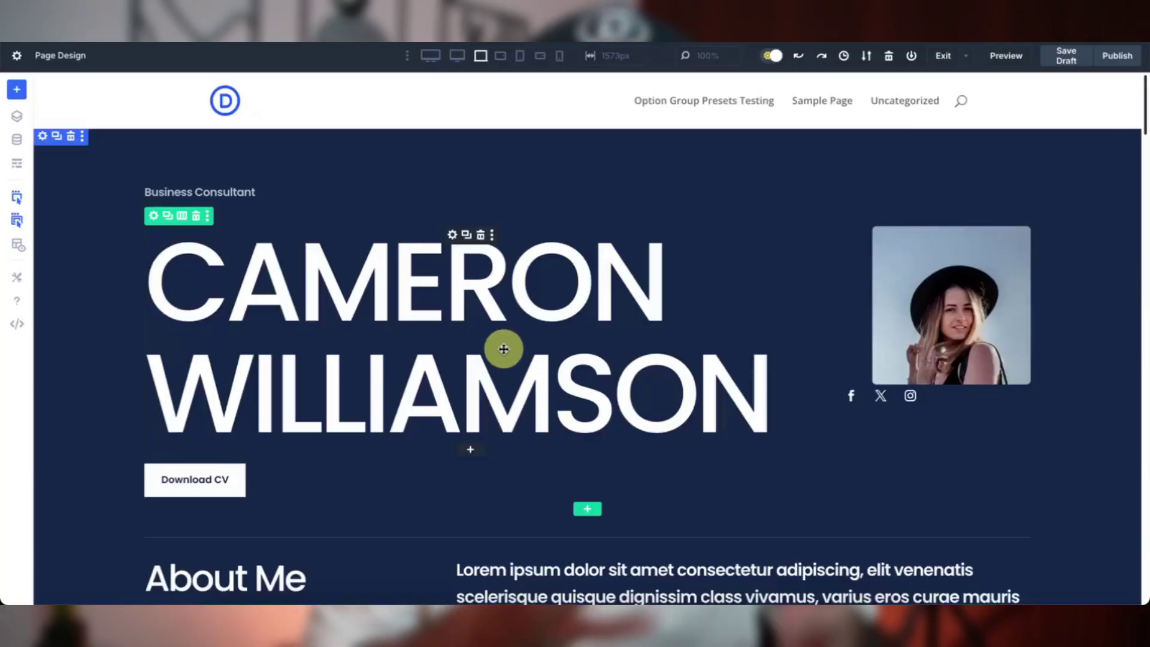
Open Find & Replace for the name heading's font from its Design settings
left_click(503, 349)
left_click_drag(239, 128, 993, 128)
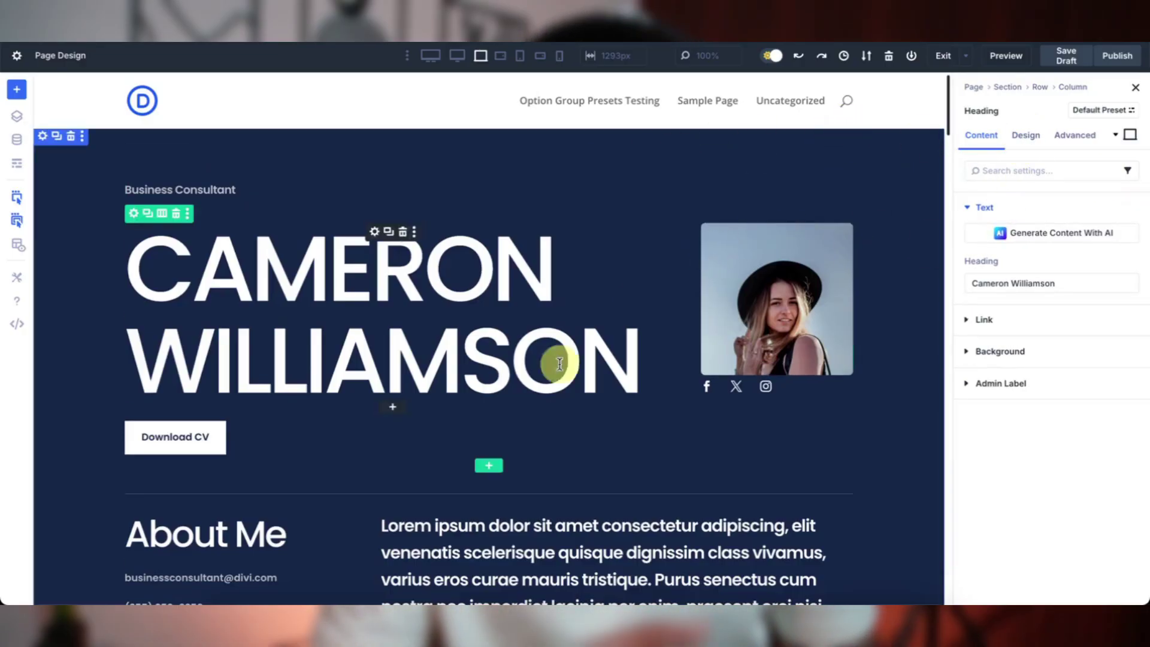
left_click(1026, 135)
left_click(1128, 315)
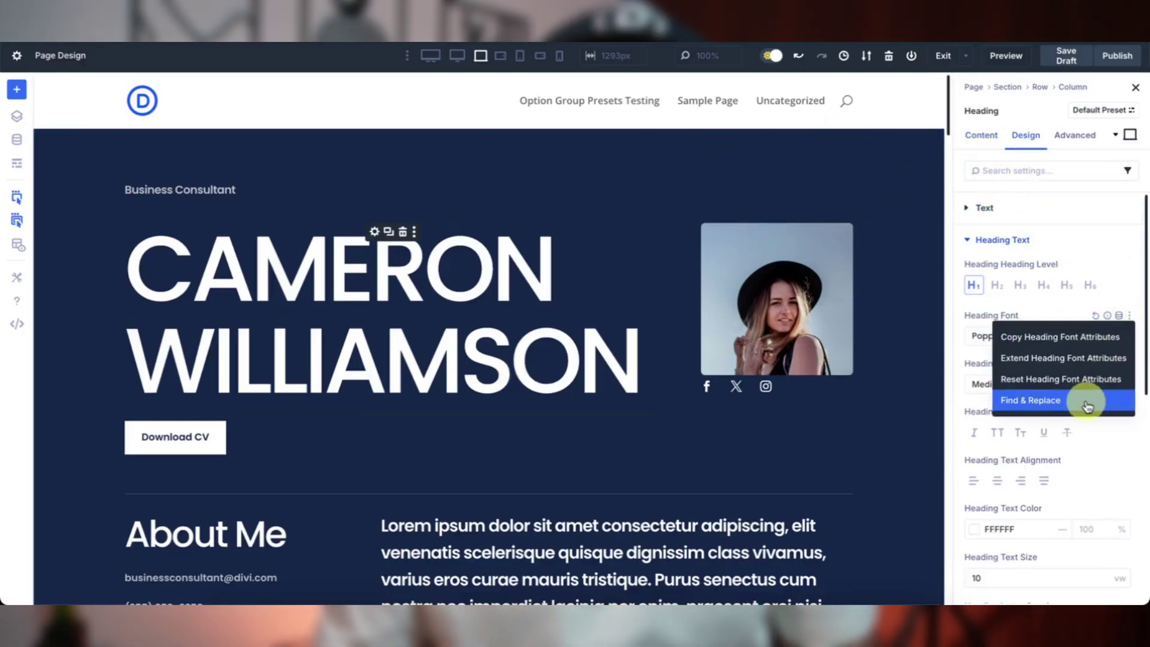
left_click(1087, 403)
left_click_drag(523, 187, 148, 188)
Replace Poppins with ABeeZee page-wide, then bring up the global variables manager
left_click(136, 248)
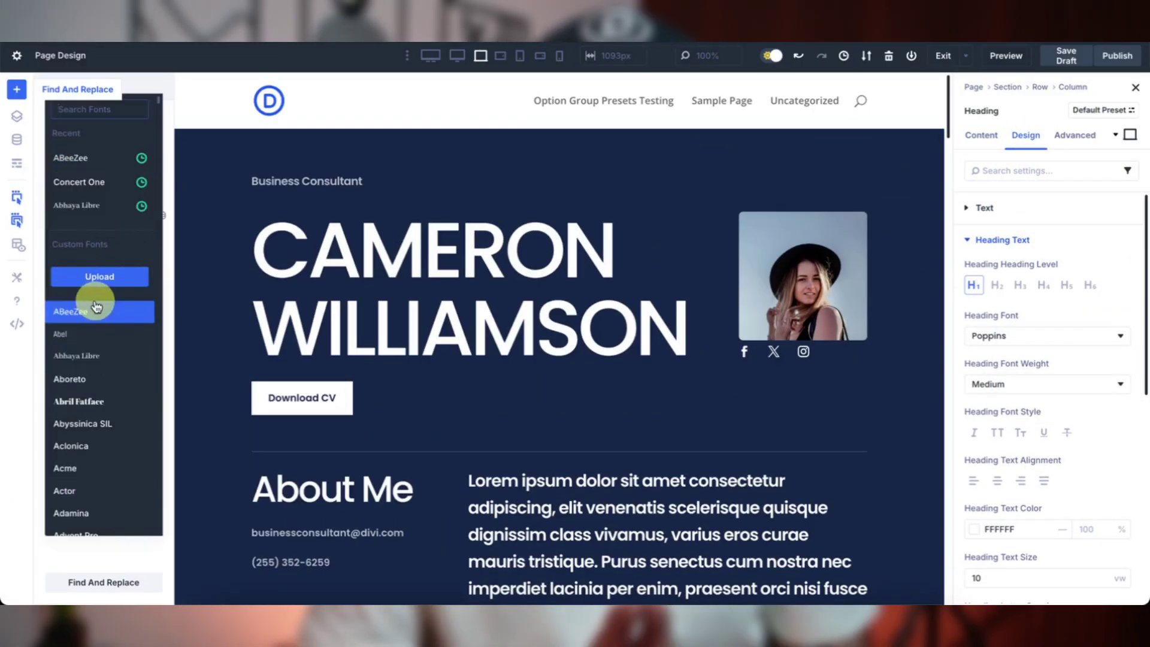
left_click(98, 303)
left_click(123, 581)
left_click(121, 577)
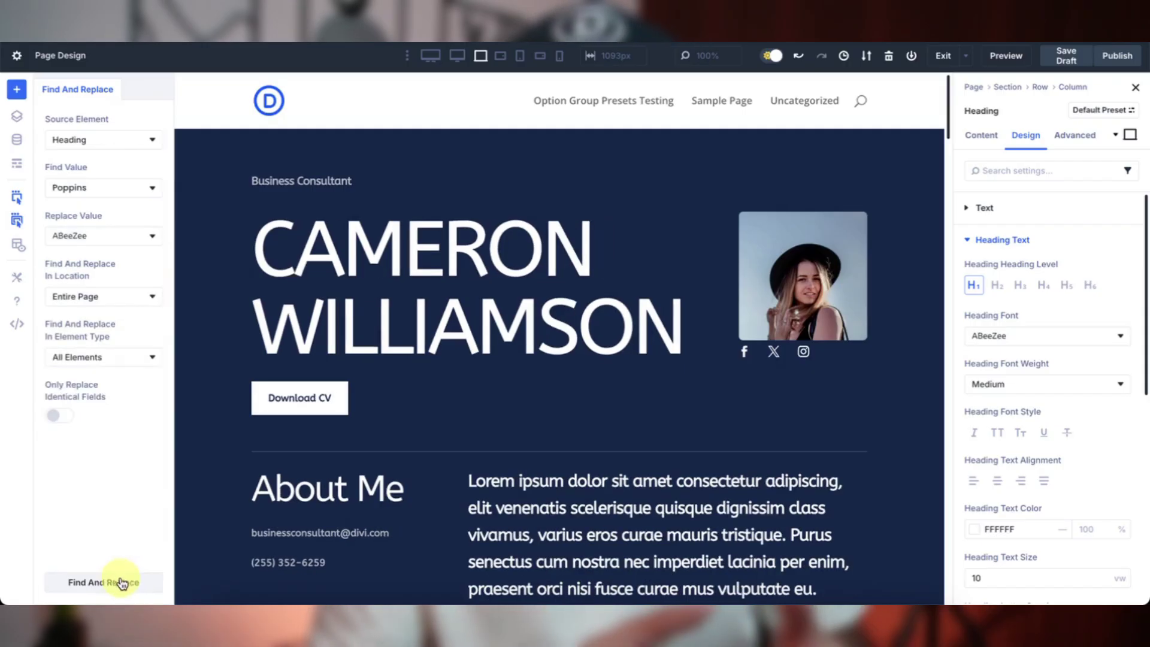
left_click(17, 139)
left_click_drag(470, 180, 1143, 226)
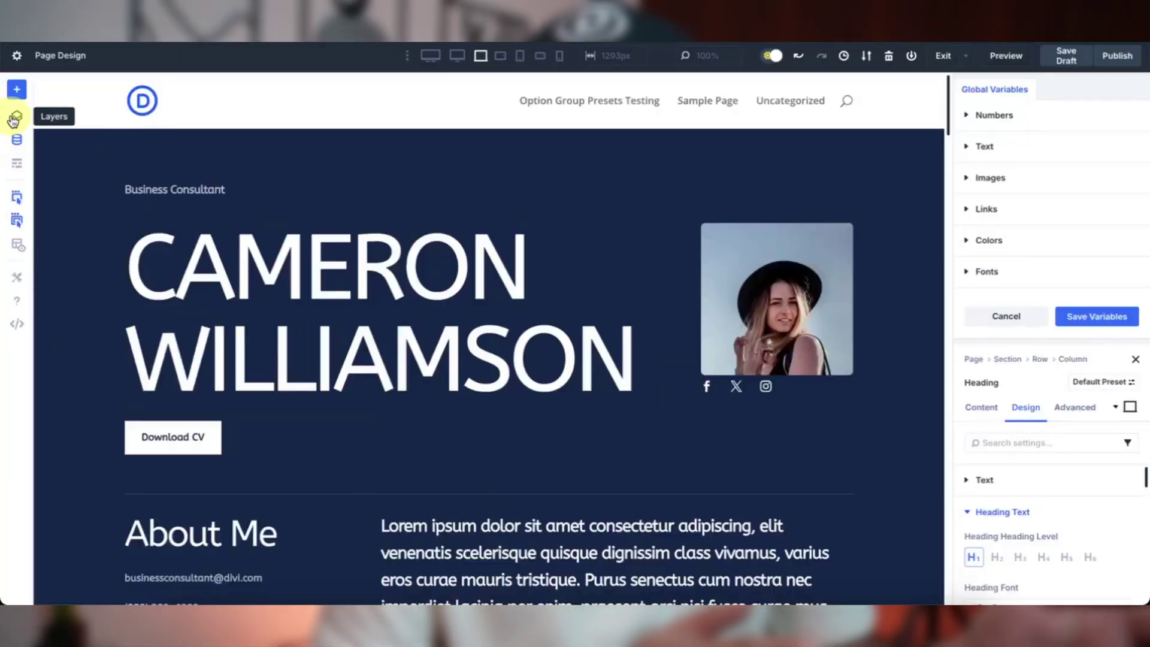
Show the page's Layers panel and select the Work Experience section
left_click(17, 116)
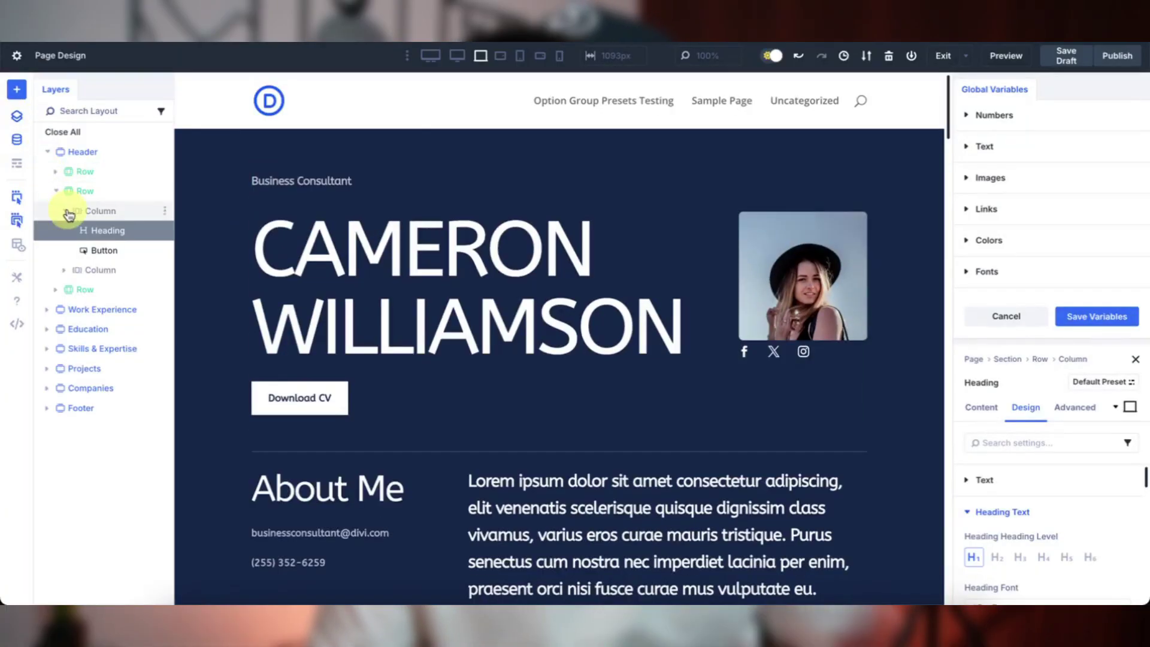
left_click(90, 309)
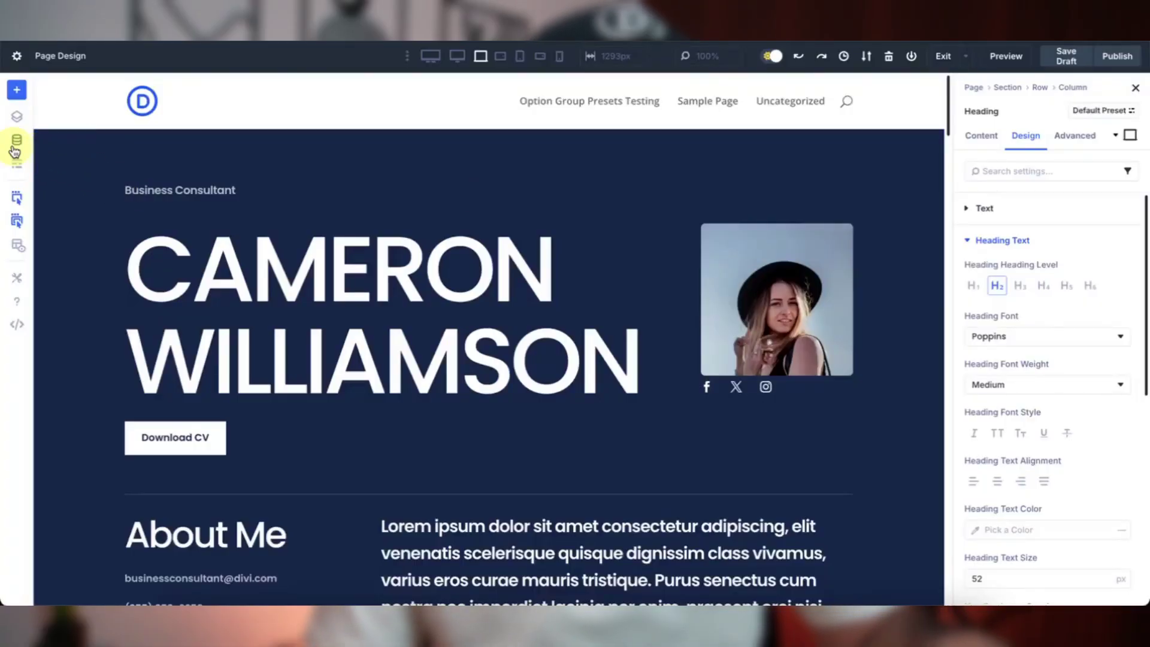
Create an 'All Headings' global font variable set to Lato, then save and apply it
left_click(15, 144)
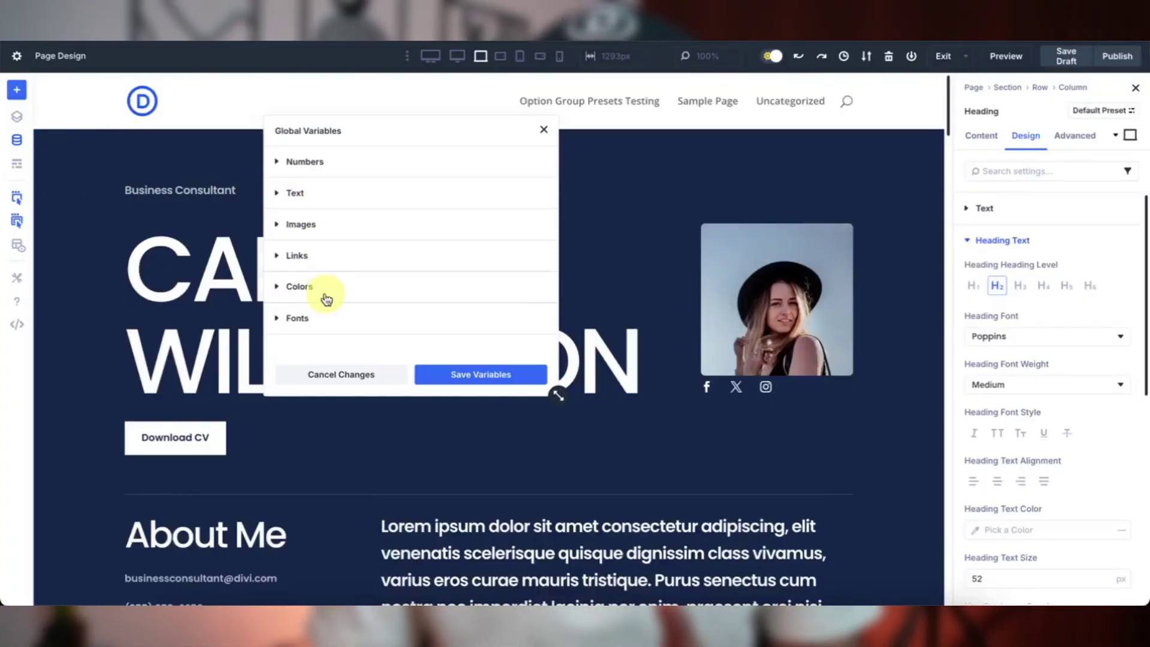
scroll(337, 309, "down", 3)
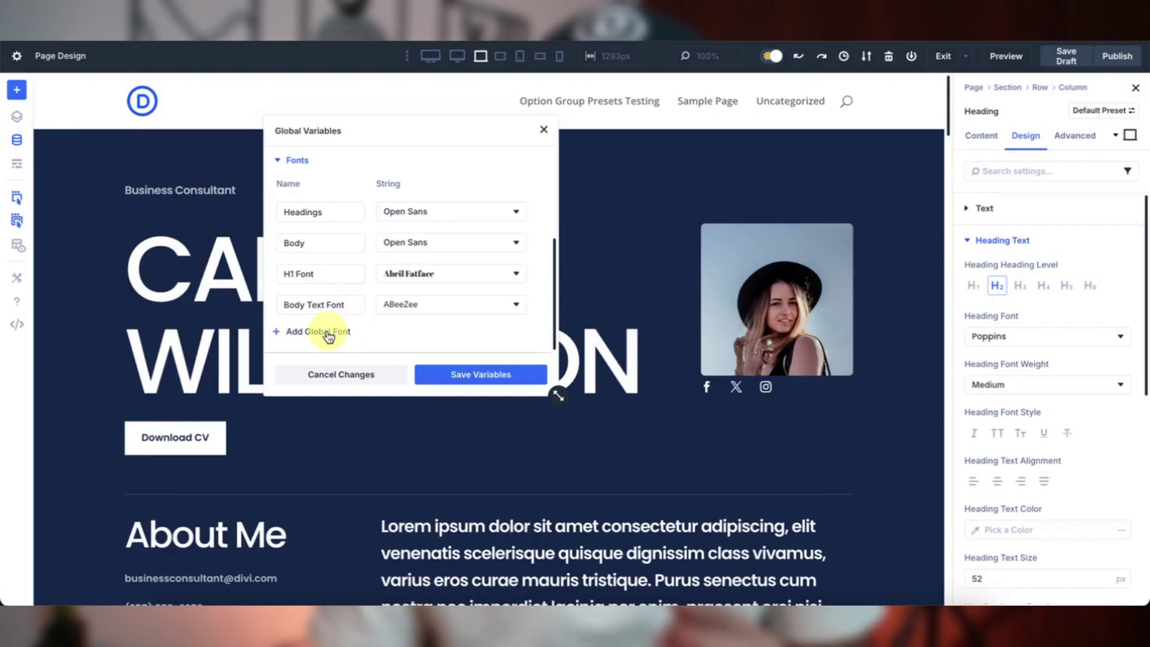
left_click(328, 333)
left_click(318, 306)
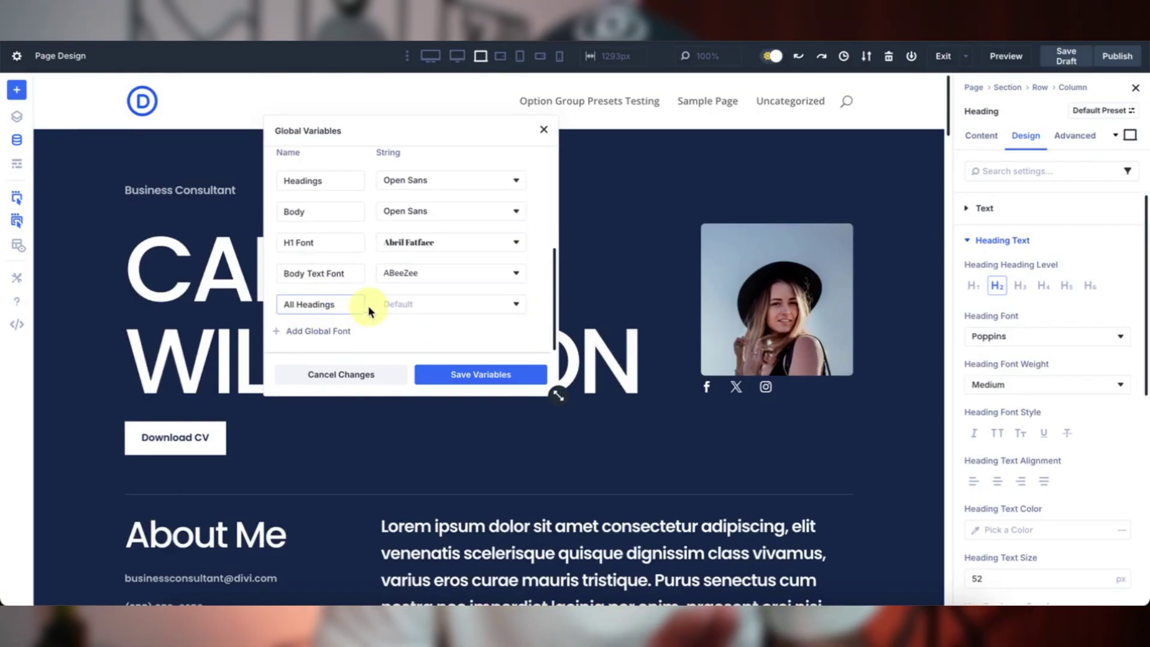
left_click(396, 304)
type("lato")
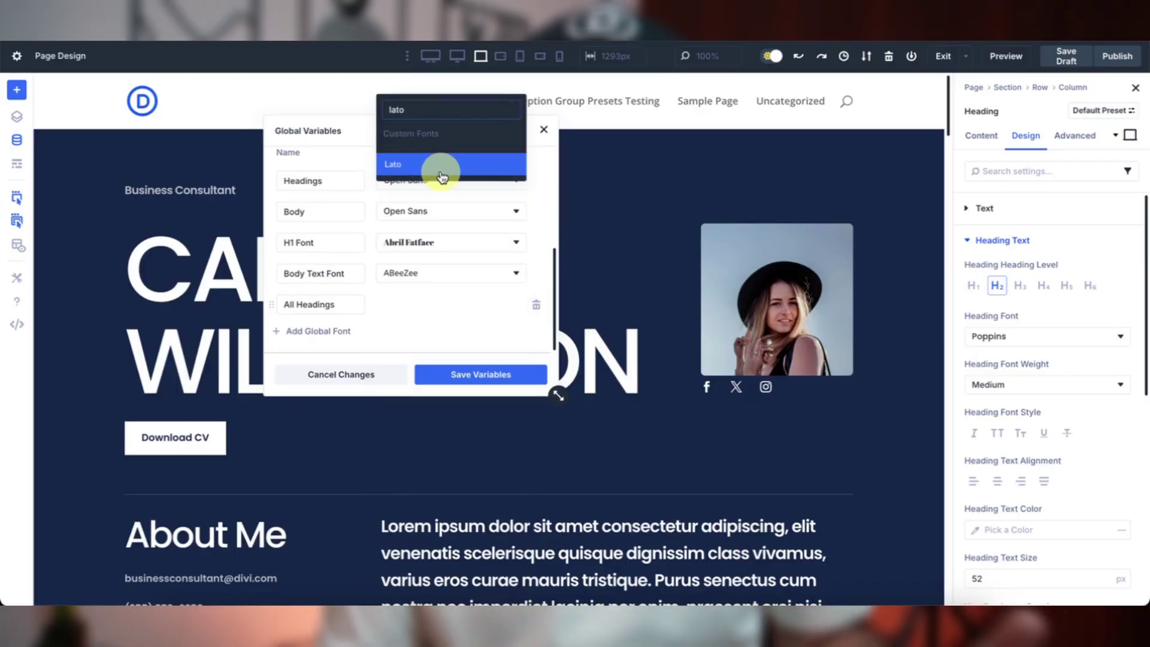
left_click(441, 174)
left_click(457, 374)
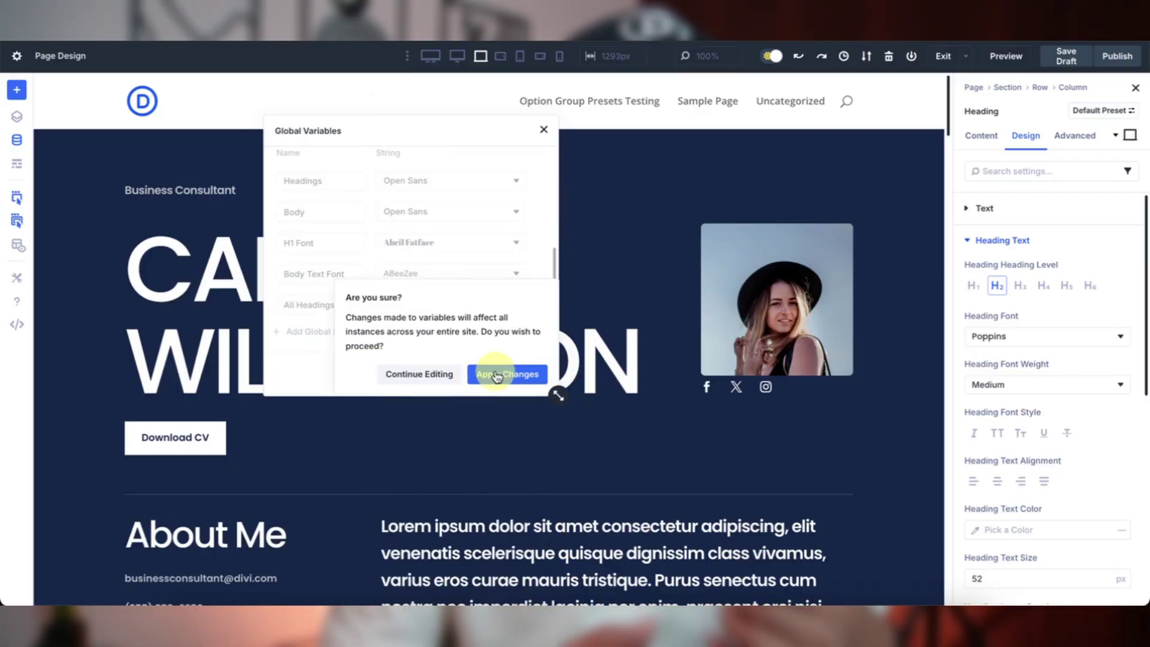
left_click(497, 375)
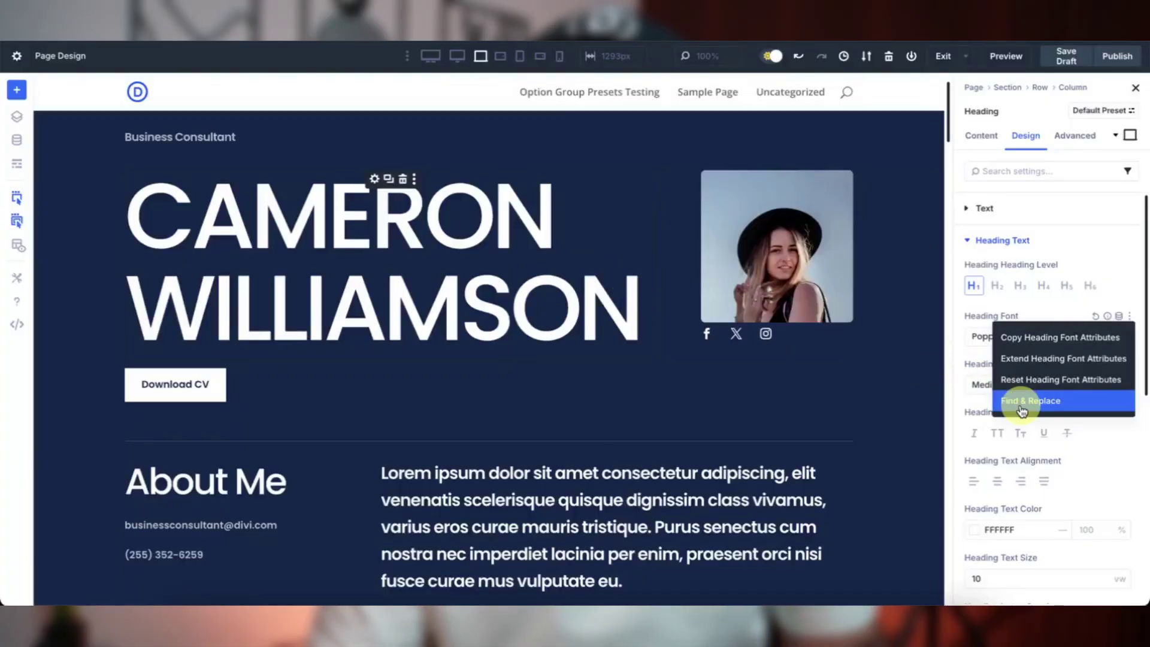
Find and replace the Poppins heading font with the All Headings global font page-wide
left_click(1018, 398)
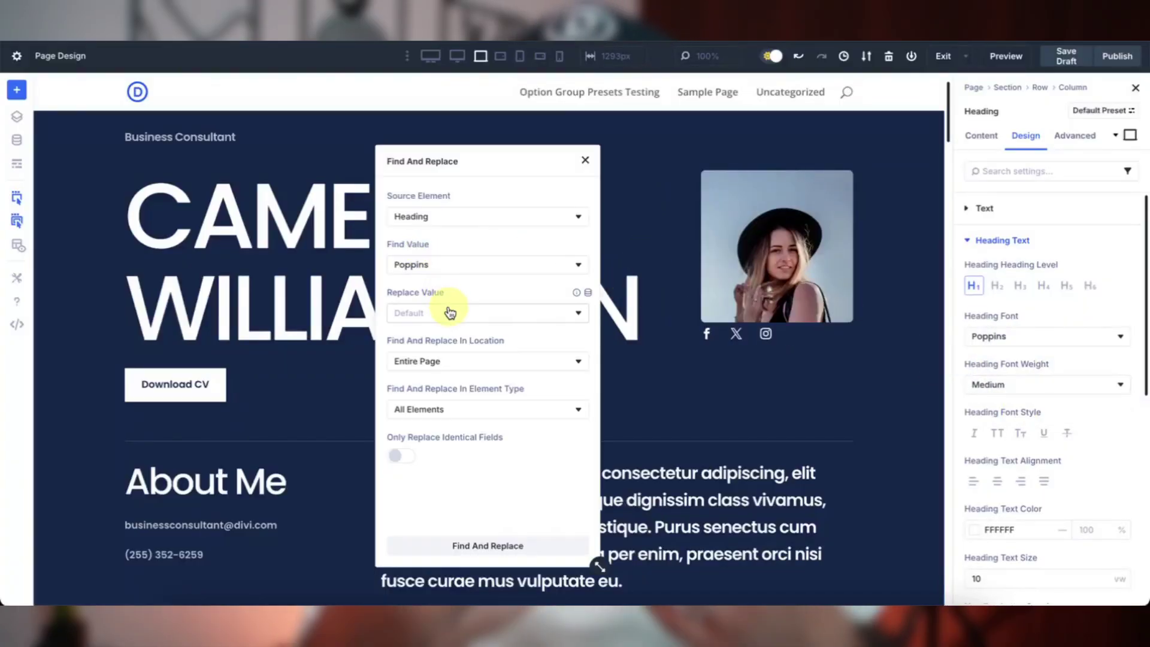
left_click(579, 295)
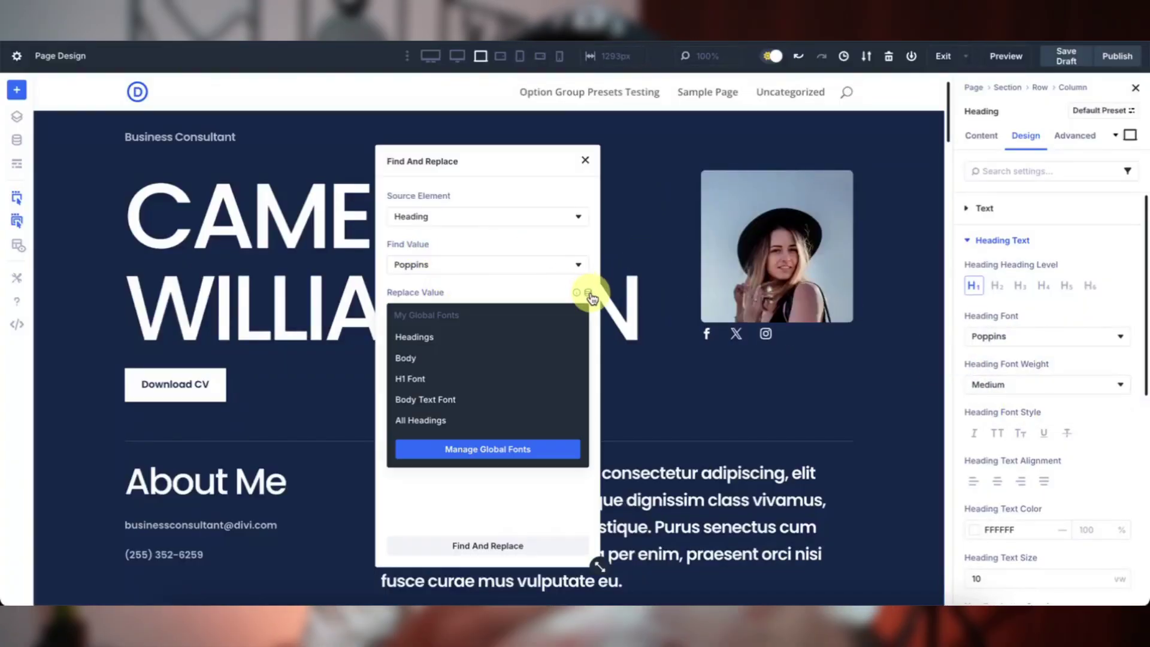
left_click(482, 419)
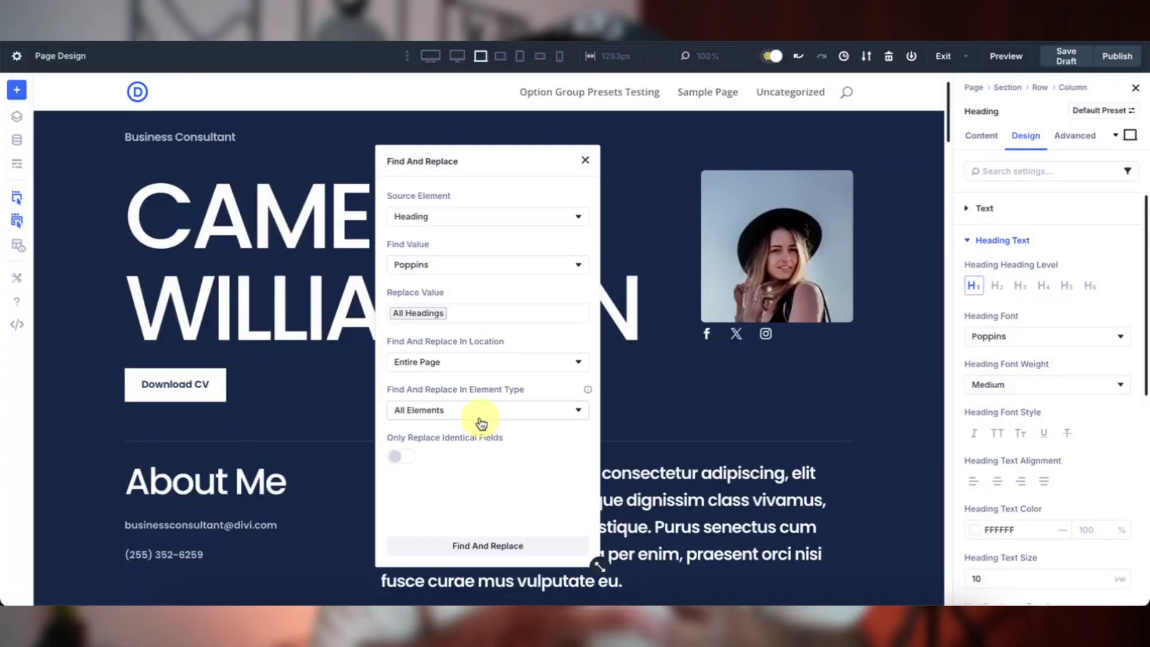
left_click(473, 545)
left_click(473, 546)
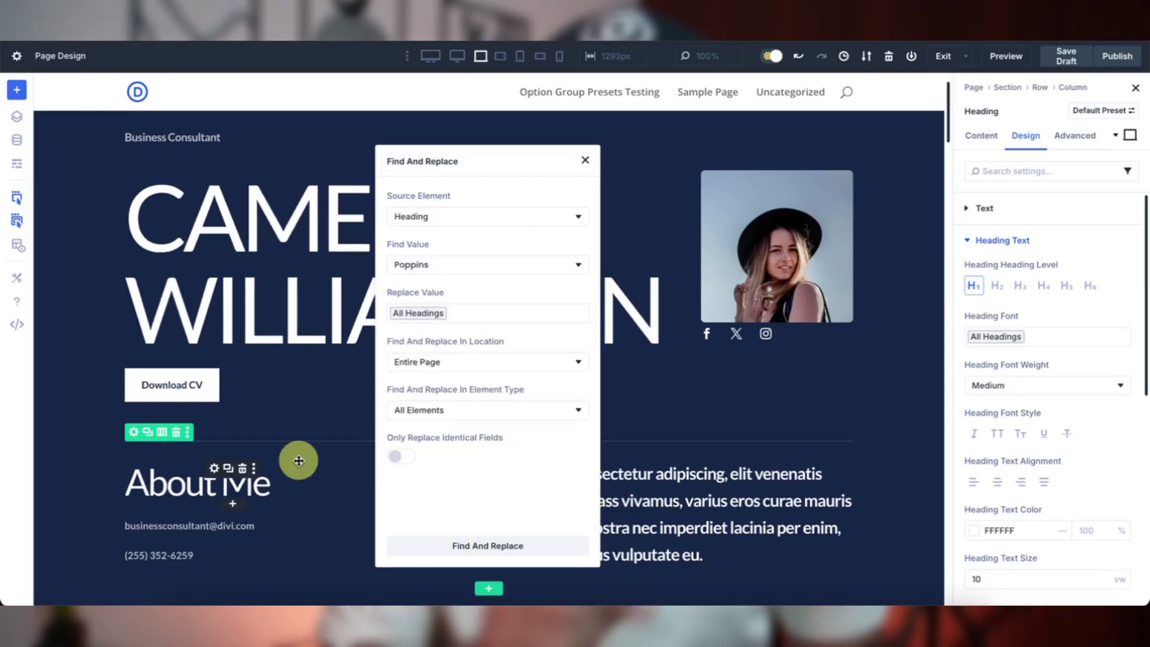
Check the Work Experience heading's text settings to confirm its new font
scroll(298, 462, "down", 9)
left_click(288, 180)
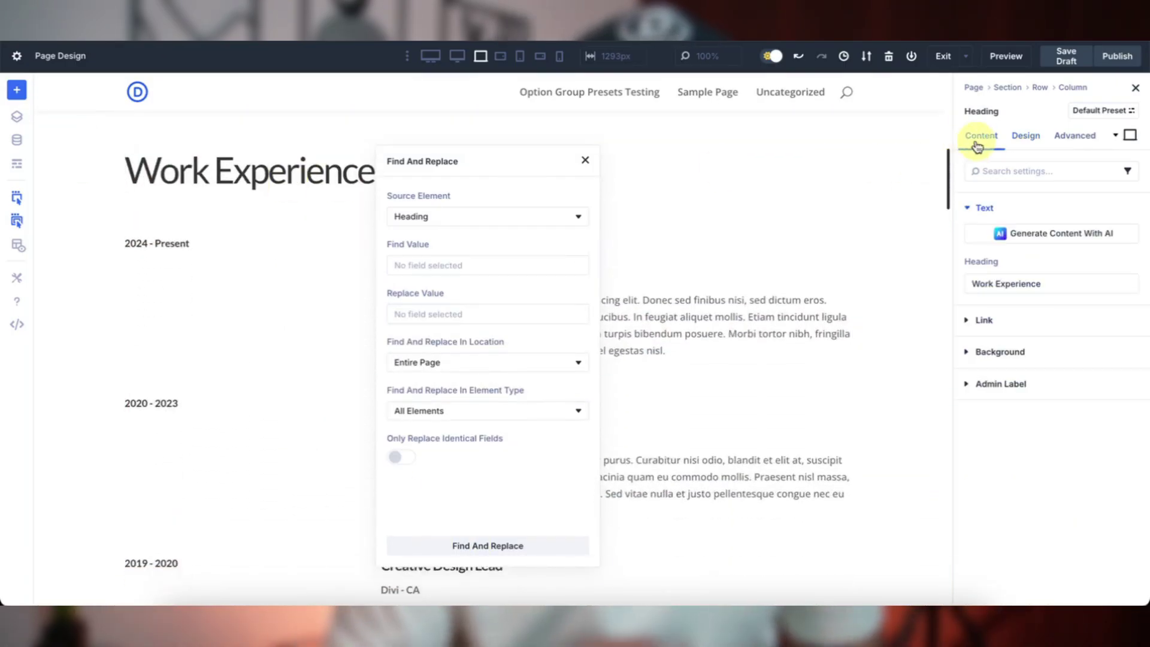
left_click(1025, 135)
left_click(1018, 239)
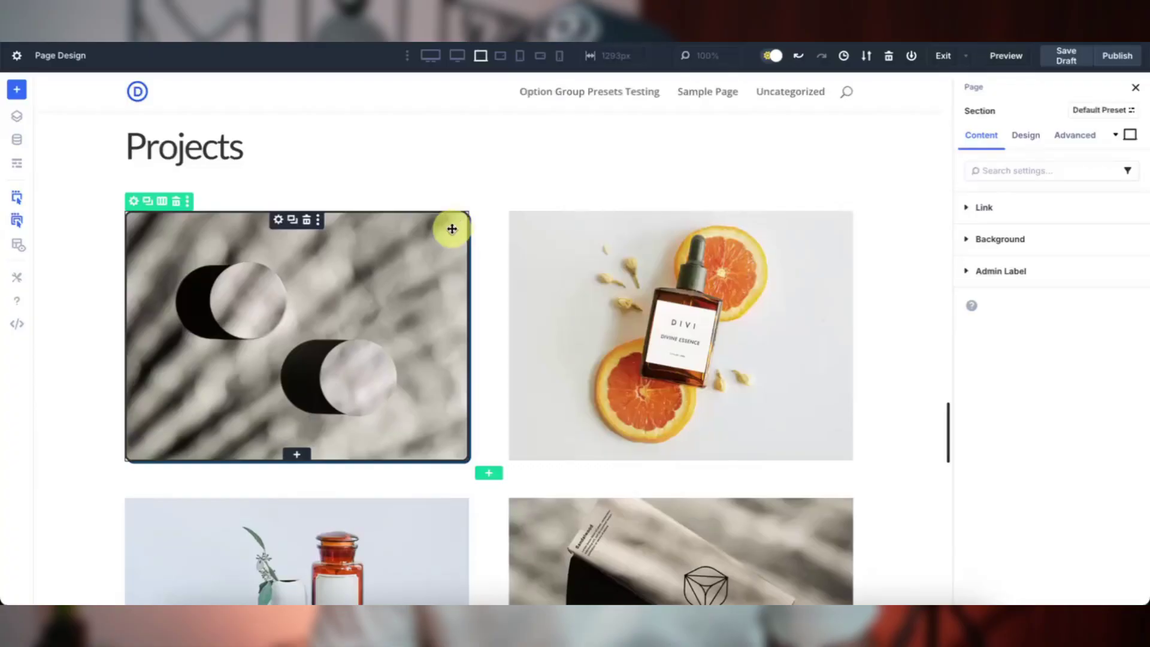
Extend the first project image's styles to all Image modules in its parent section
right_click(433, 235)
mouse_move(496, 443)
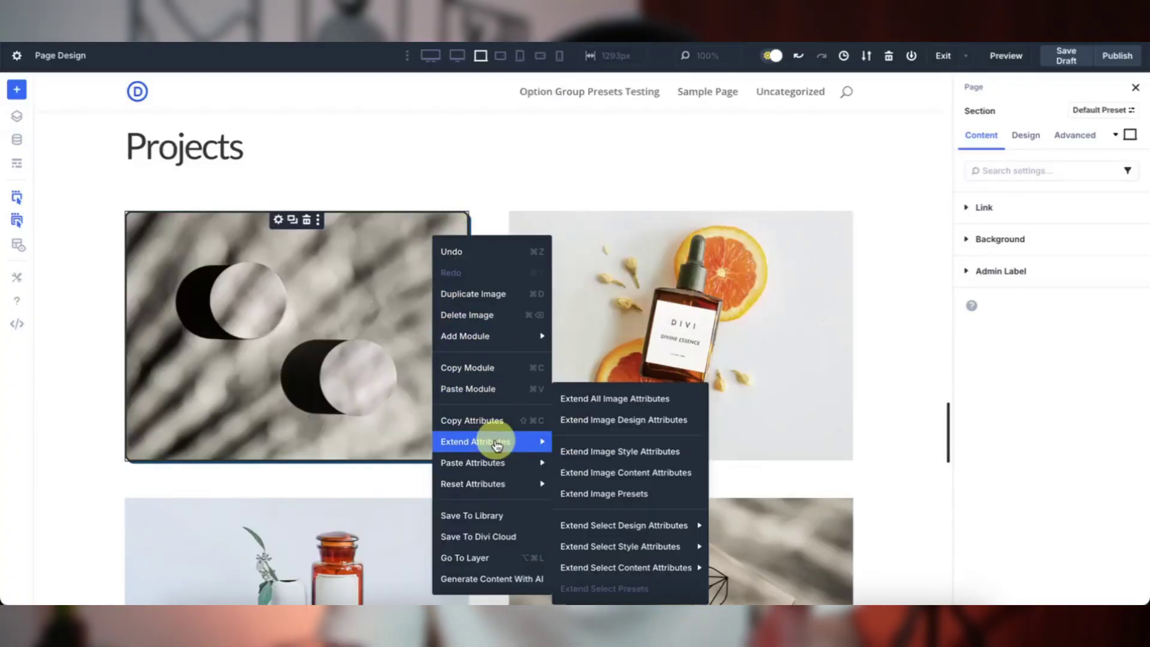
left_click(621, 420)
left_click(212, 193)
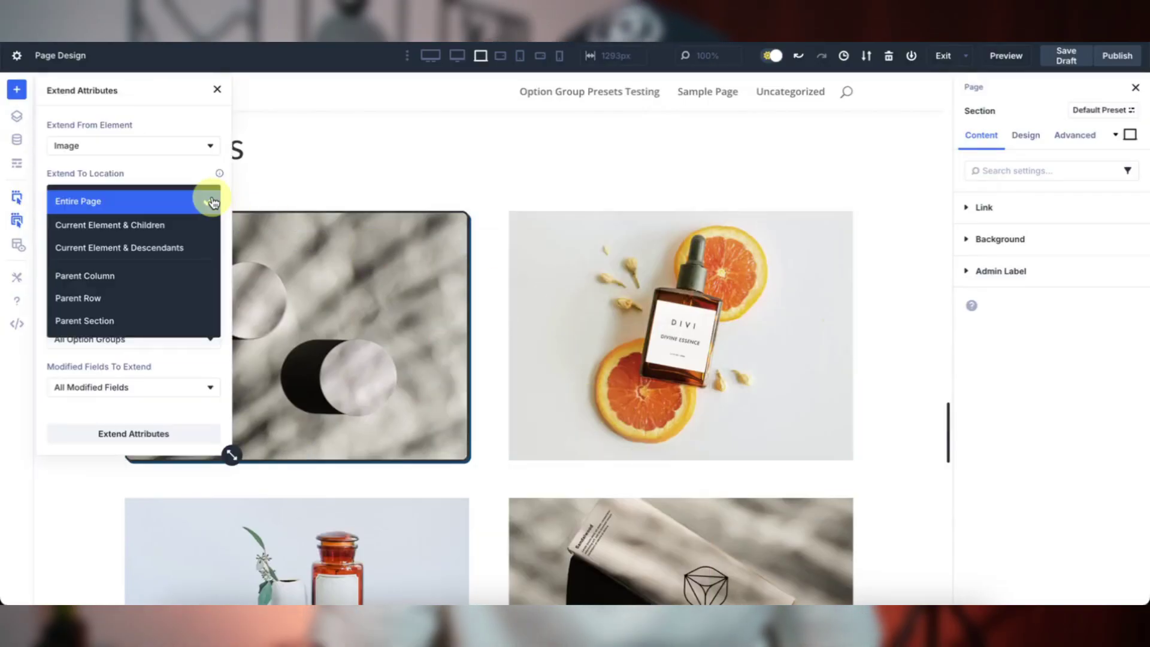
left_click(134, 321)
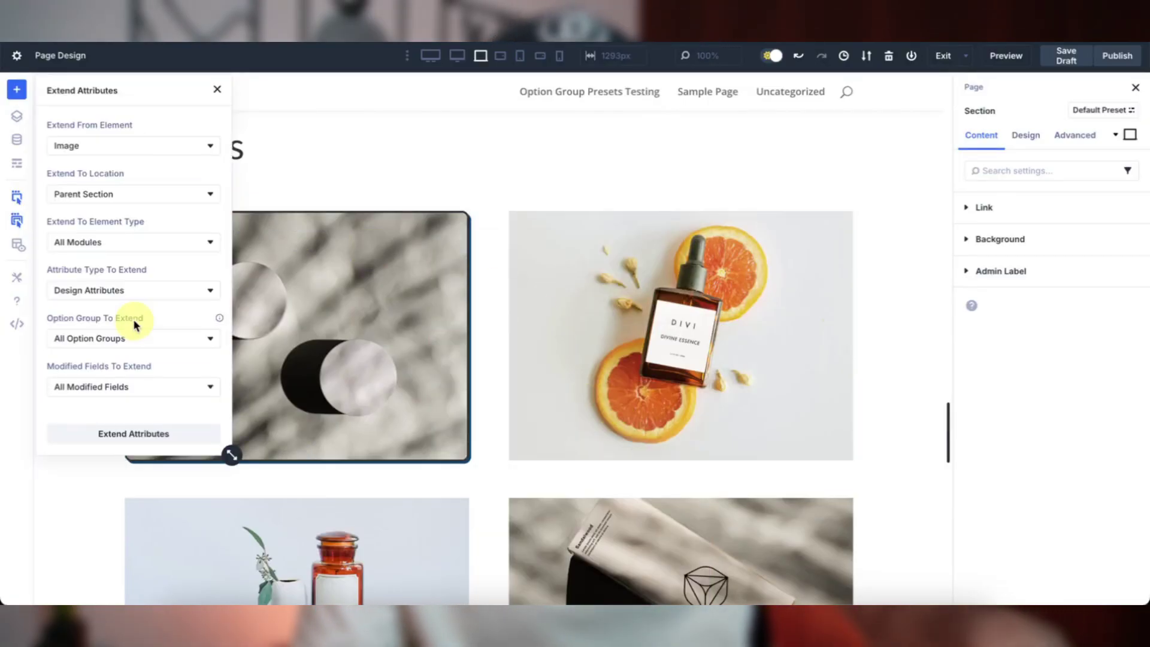
left_click(153, 250)
left_click(118, 403)
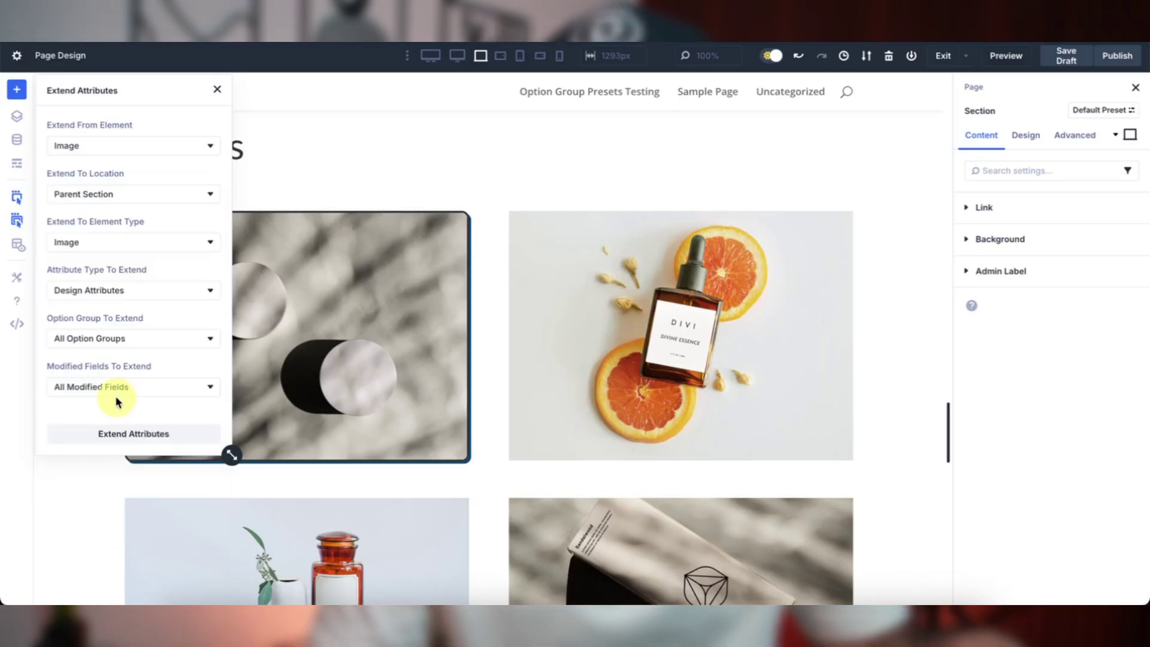
left_click(135, 432)
scroll(139, 434, "down", 3)
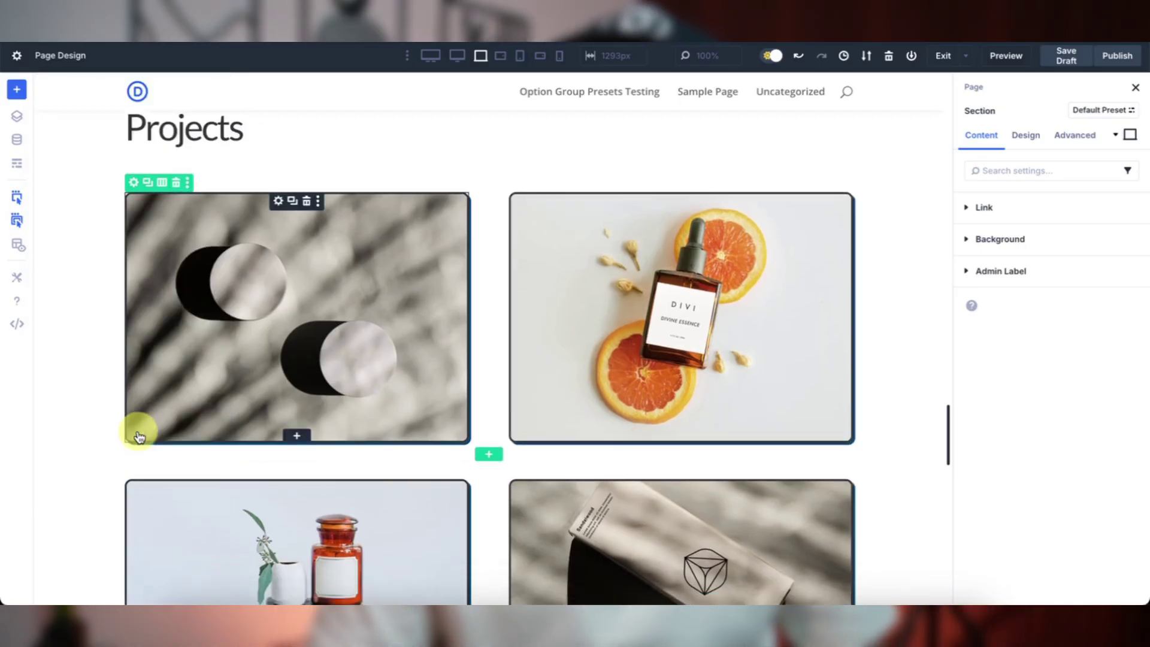
scroll(138, 434, "up", 1)
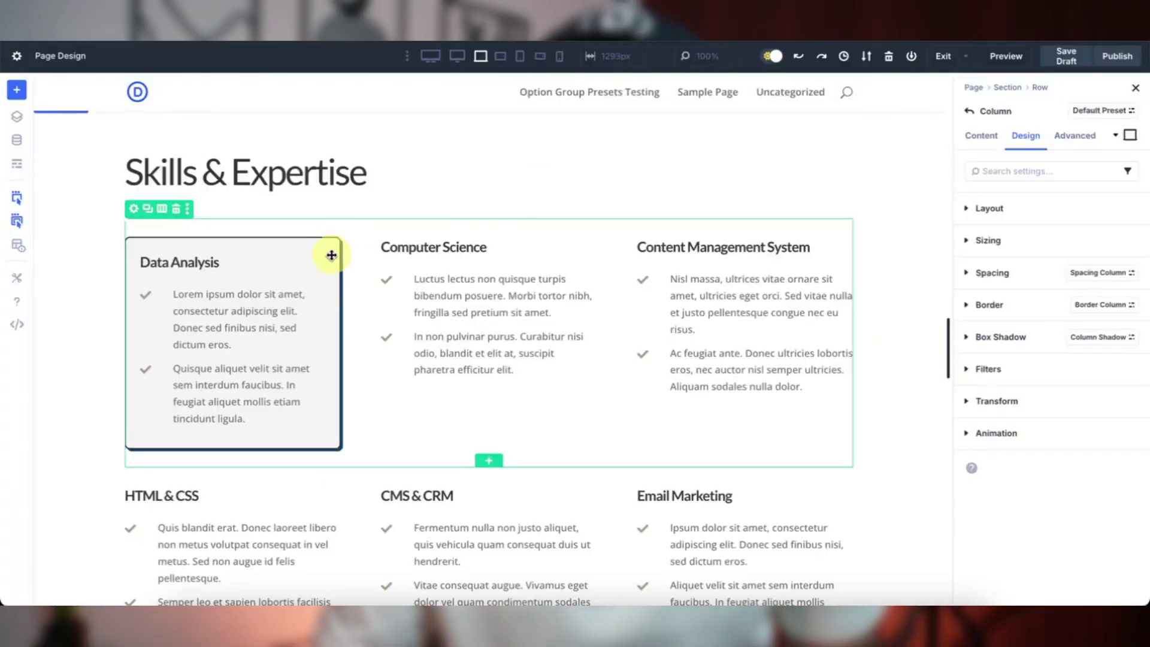
Extend the Data Analysis column's presets to every column in its parent row
right_click(331, 255)
mouse_move(389, 454)
left_click(513, 480)
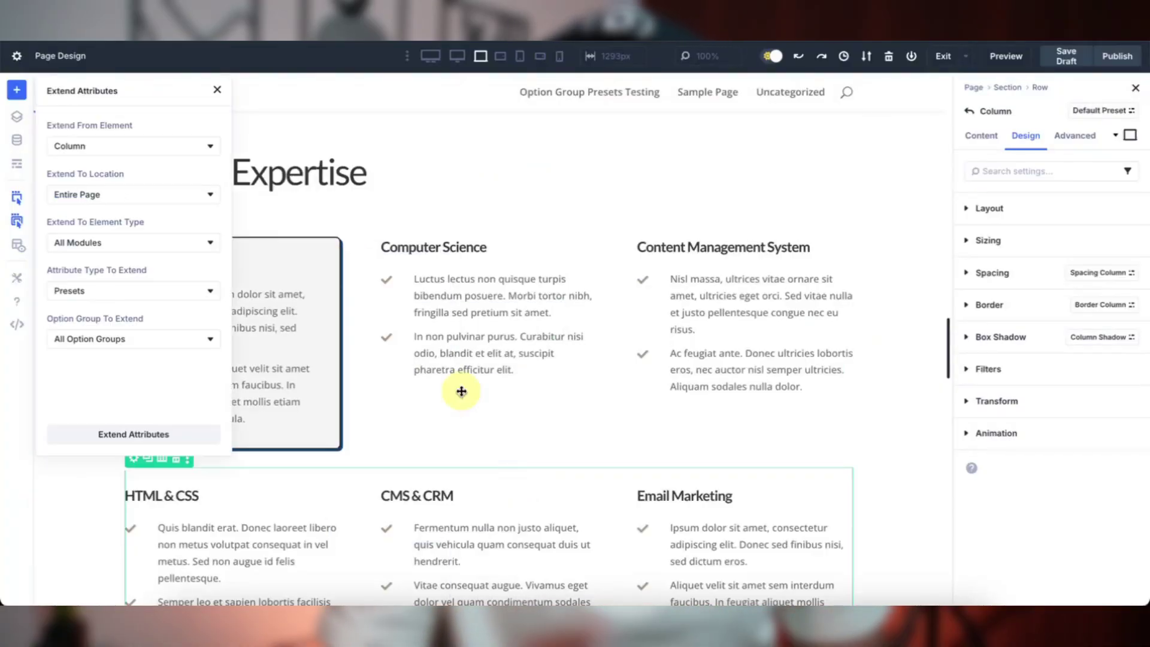
left_click(134, 195)
left_click(128, 272)
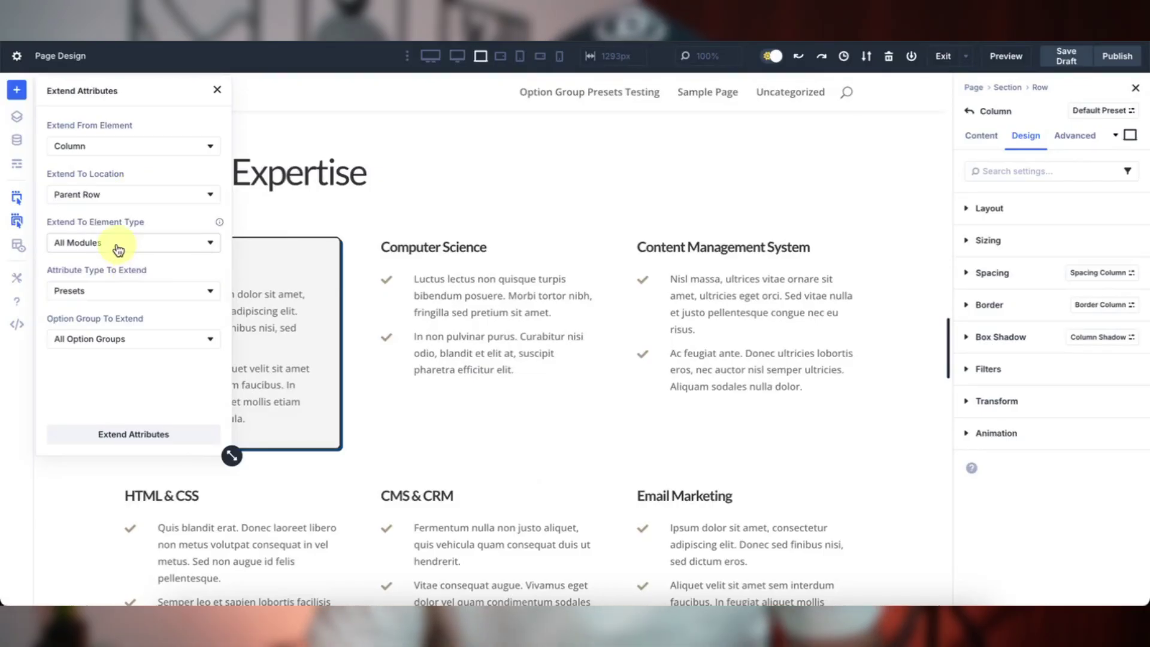
left_click(119, 243)
left_click(118, 339)
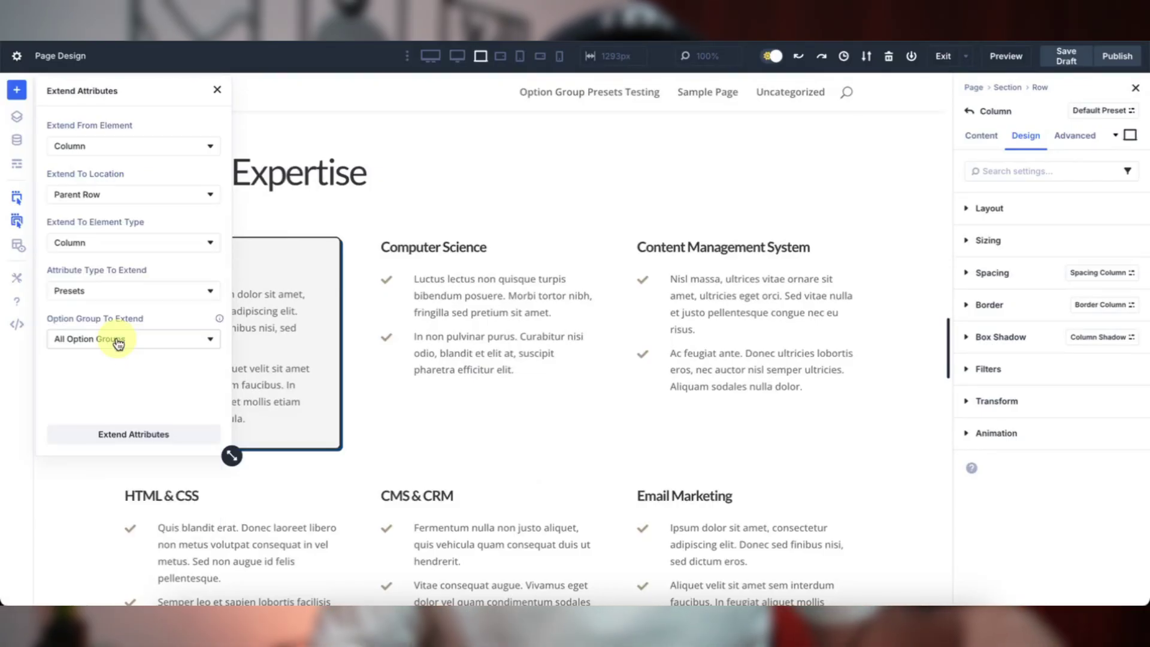
left_click(159, 438)
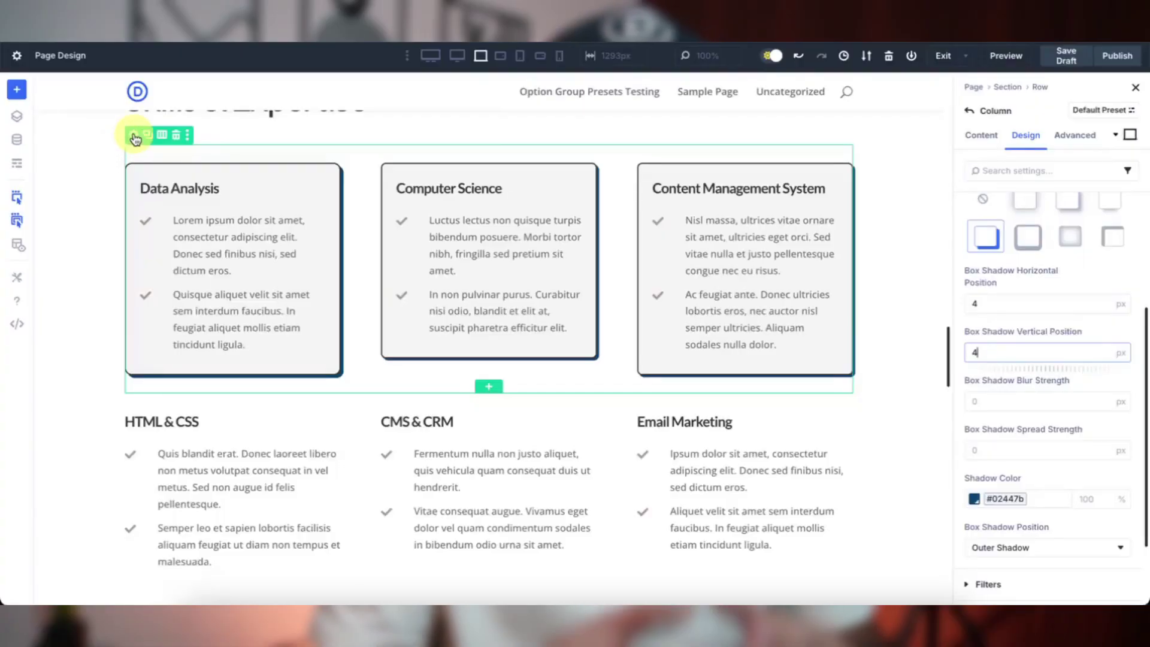
Copy the first column's card styles and paste them onto HTML & CSS, CMS & CRM and Email Marketing
left_click(766, 162)
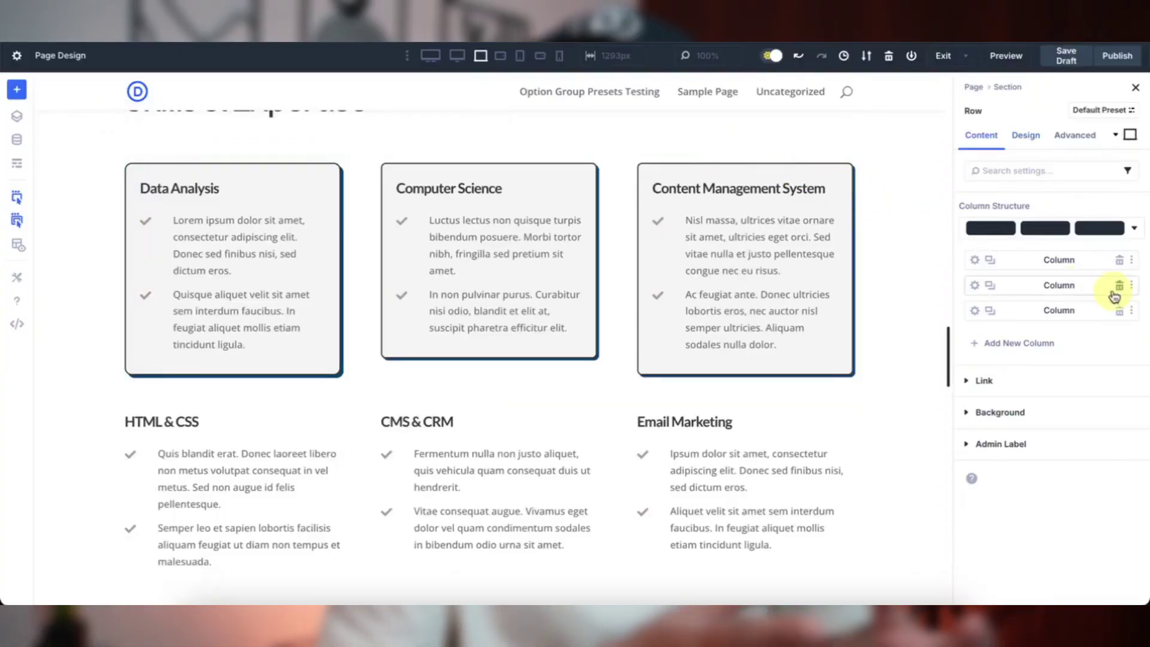
left_click(1131, 263)
left_click(1098, 282)
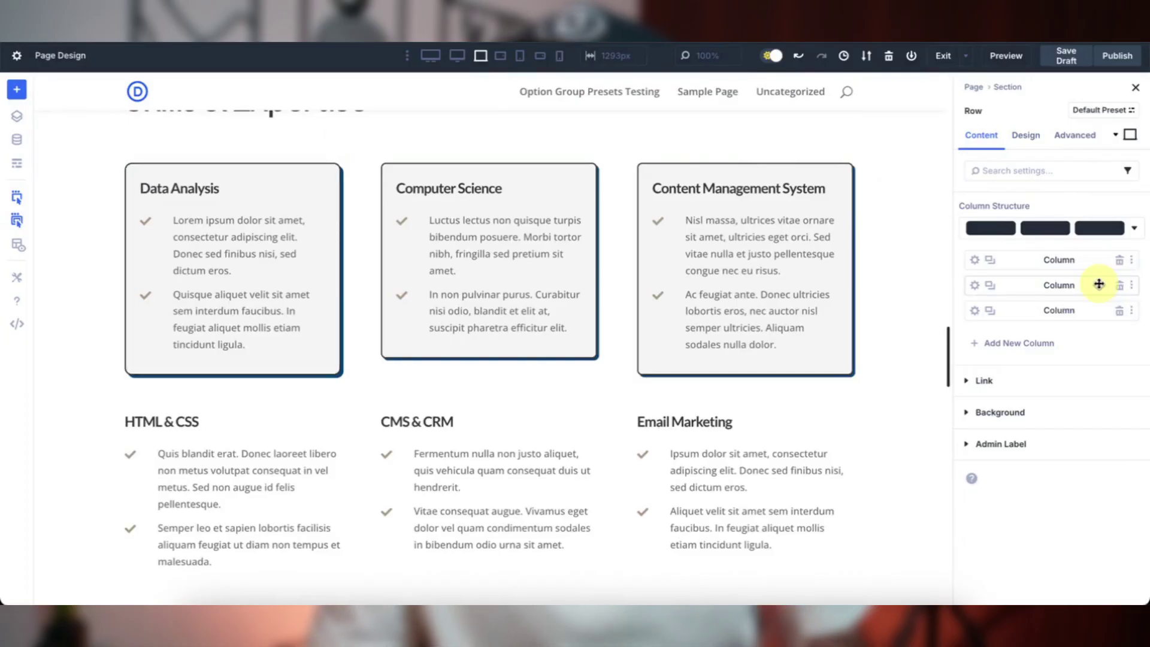
left_click(1132, 260)
left_click(1093, 298)
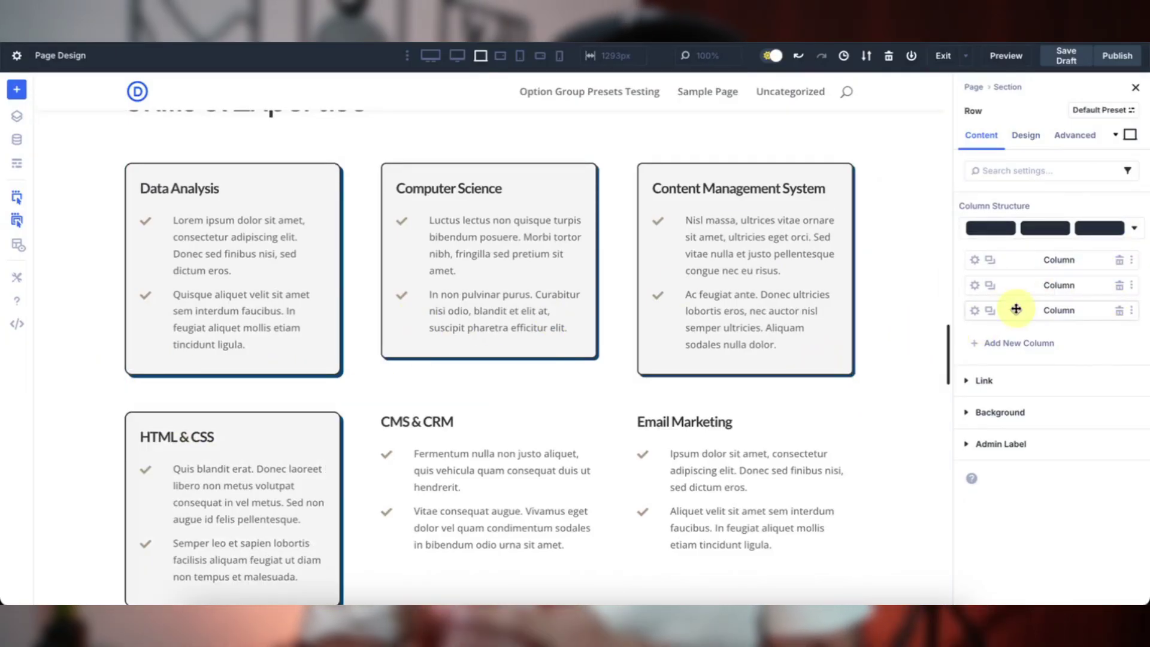
left_click(1105, 323)
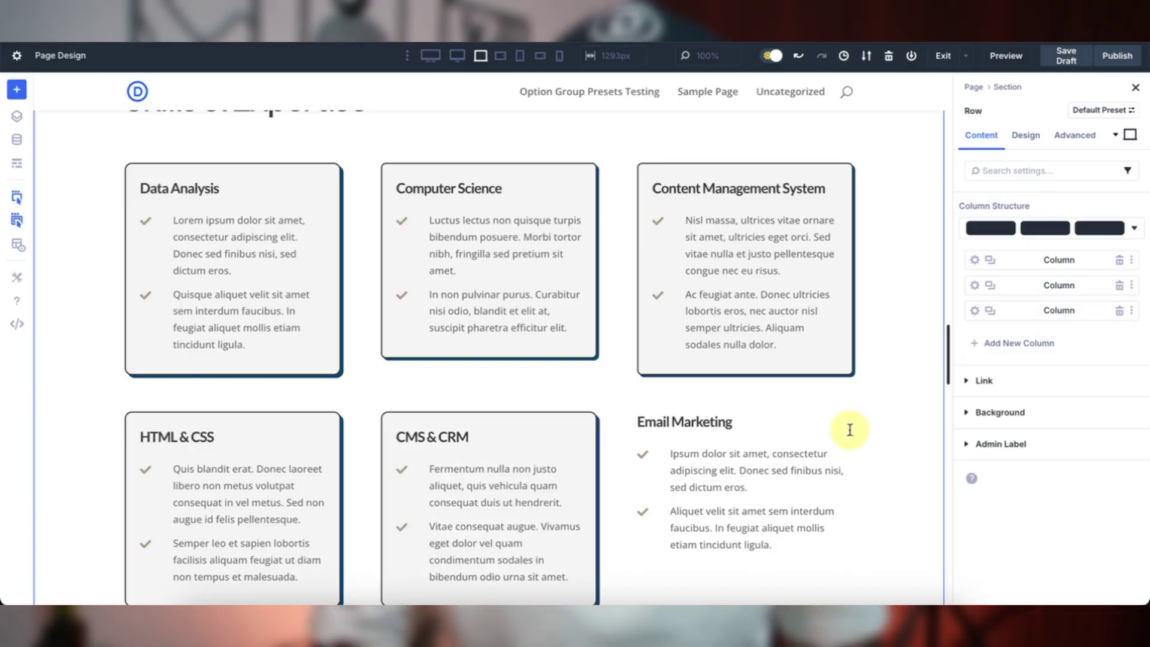
left_click(1095, 348)
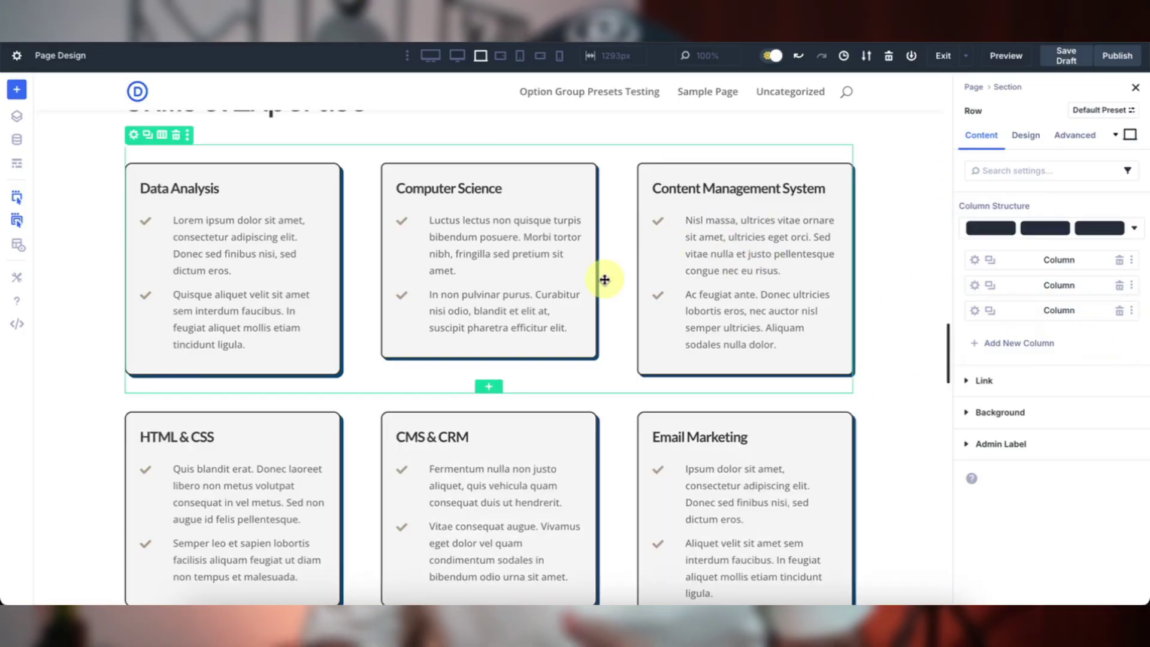
scroll(603, 277, "down", 1)
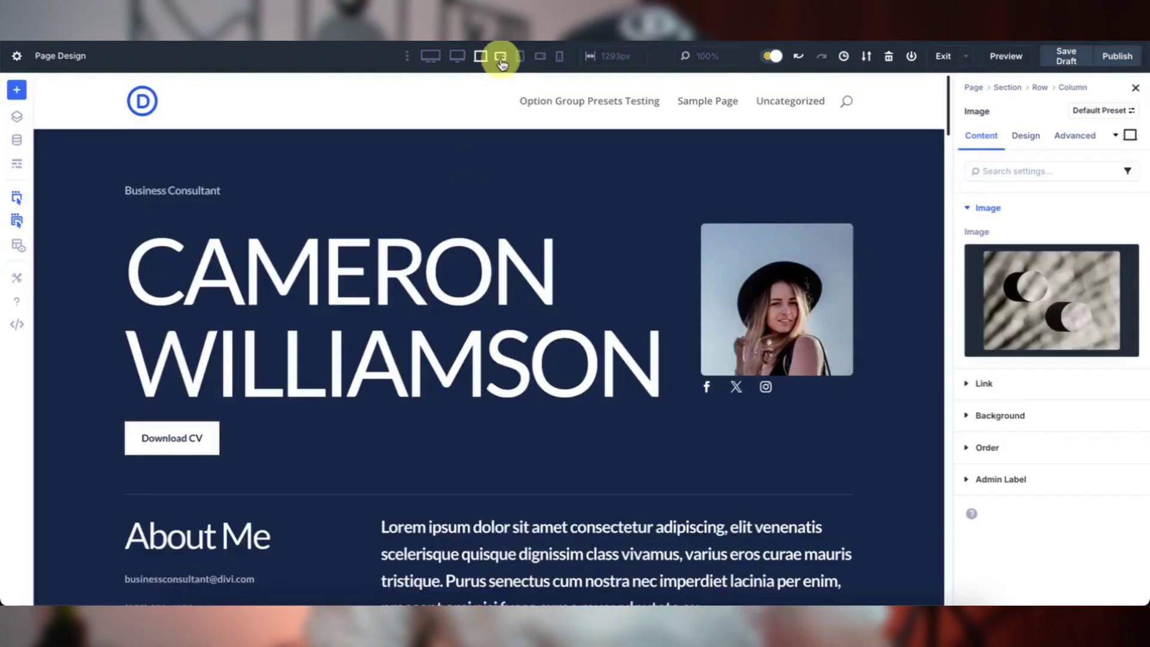
Switch to phone preview and open the Work Experience heading's text design settings
left_click(518, 55)
left_click(557, 56)
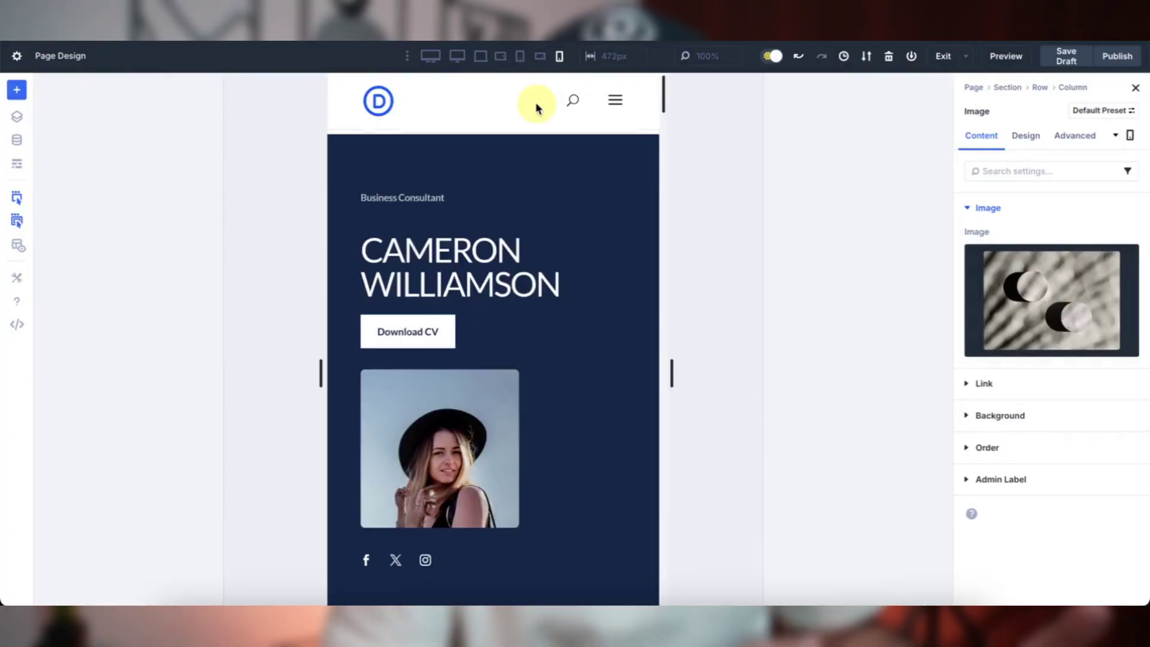
scroll(540, 271, "down", 5)
scroll(539, 272, "down", 6)
left_click(441, 289)
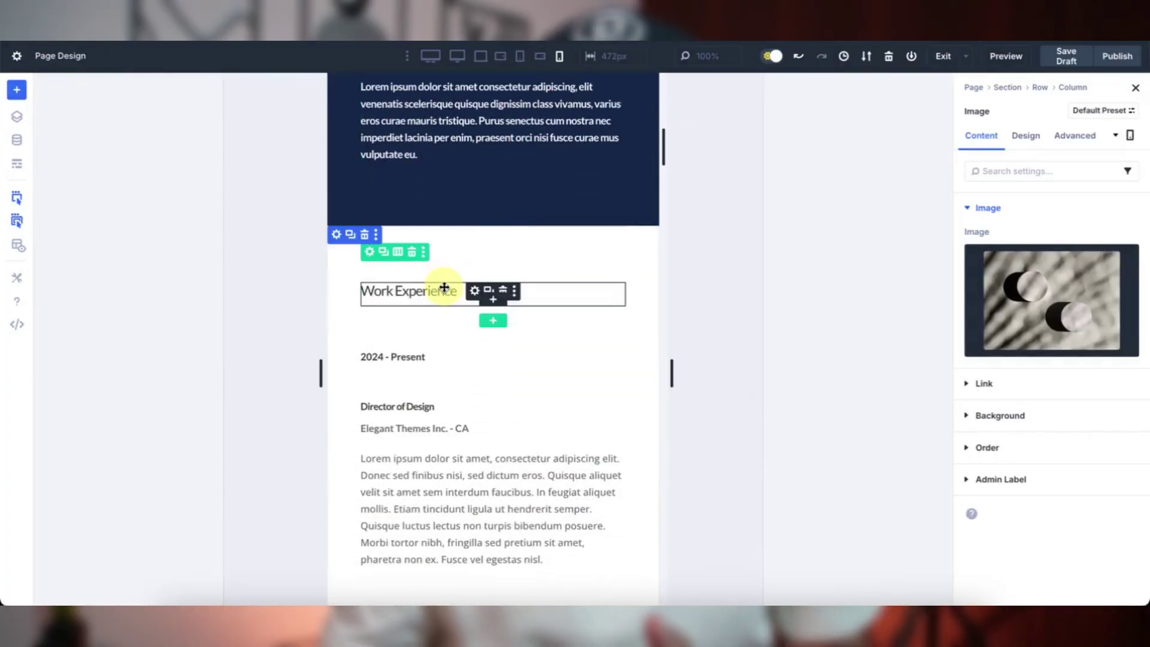
left_click(1026, 135)
left_click(1005, 241)
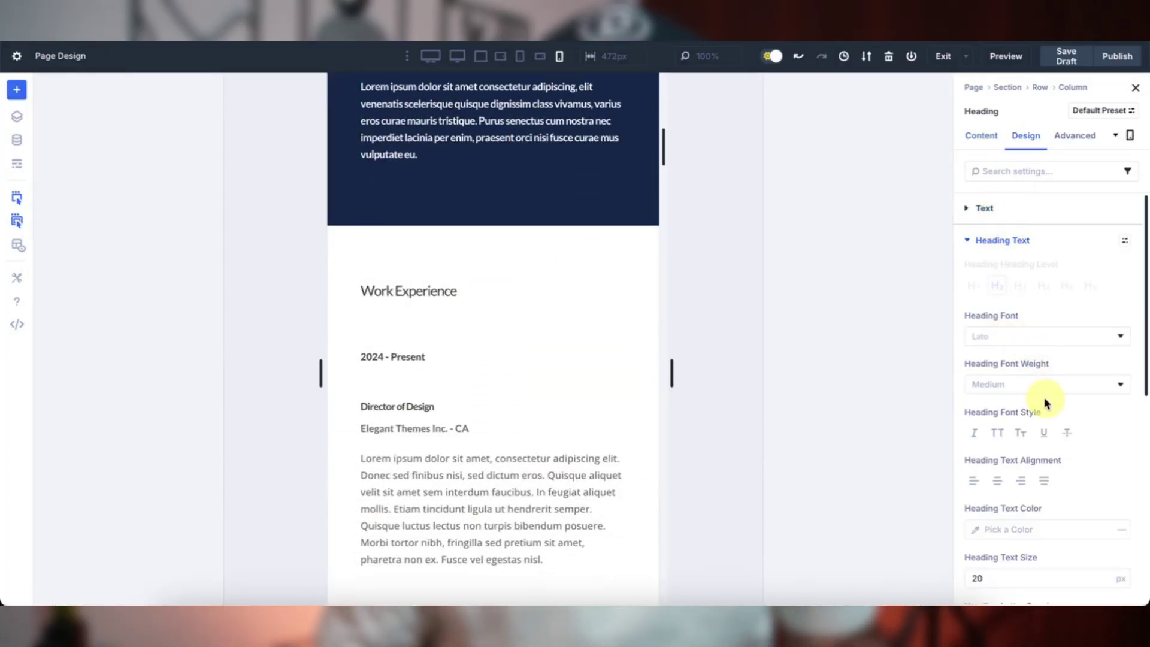
Set the heading's phone font weight to Bold and return to desktop preview
scroll(1045, 400, "down", 3)
left_click(995, 233)
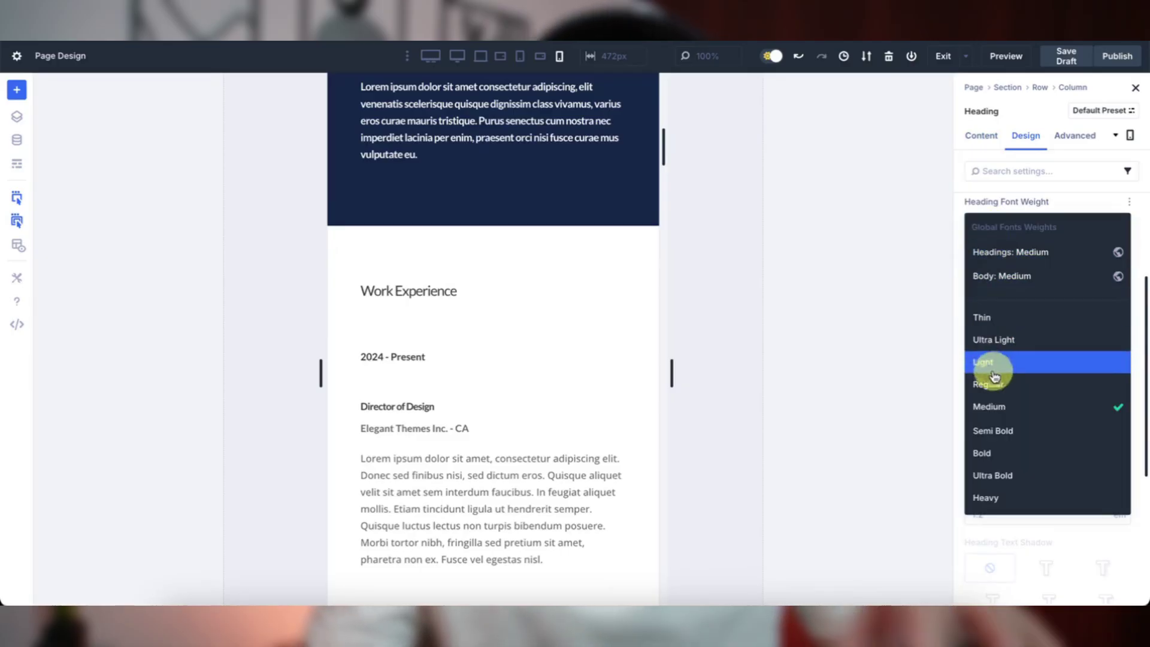
left_click(1040, 454)
scroll(502, 192, "up", 10)
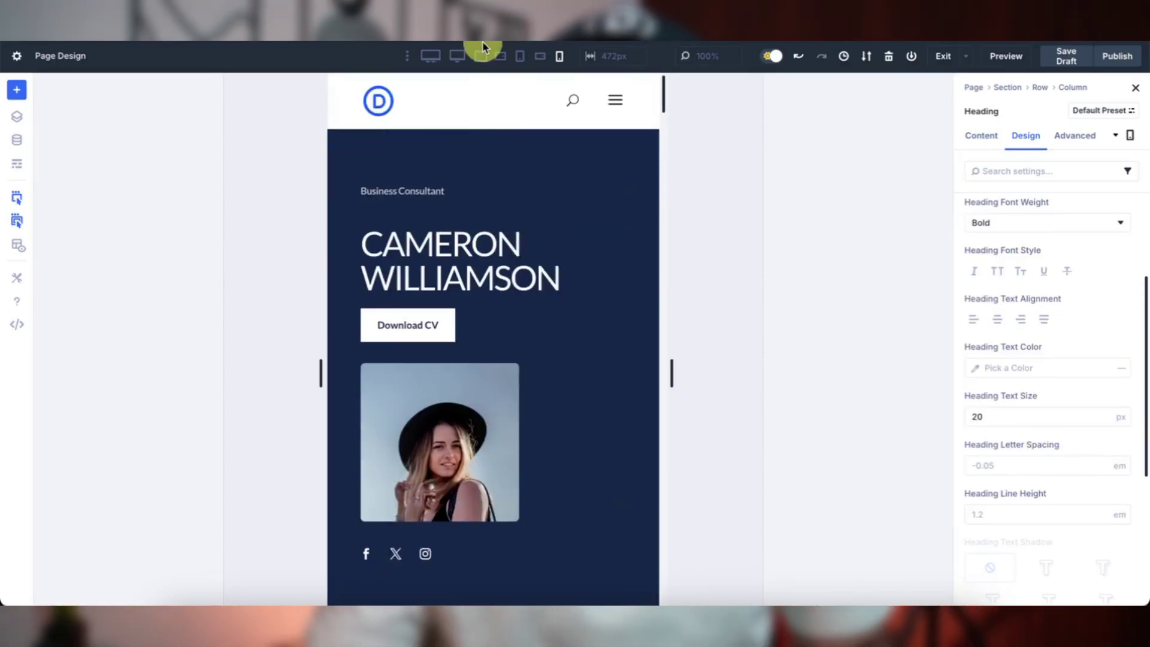
left_click(486, 57)
scroll(552, 313, "down", 10)
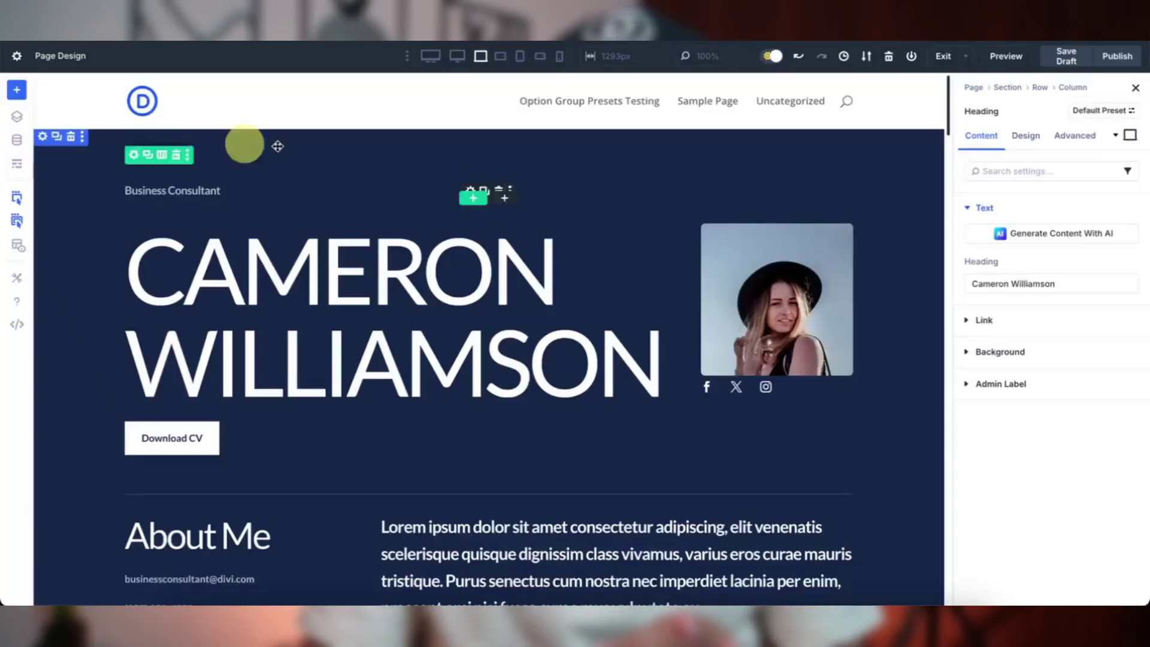
Link the #16264A global colour to the plum Primary Color
left_click(17, 141)
left_click(132, 247)
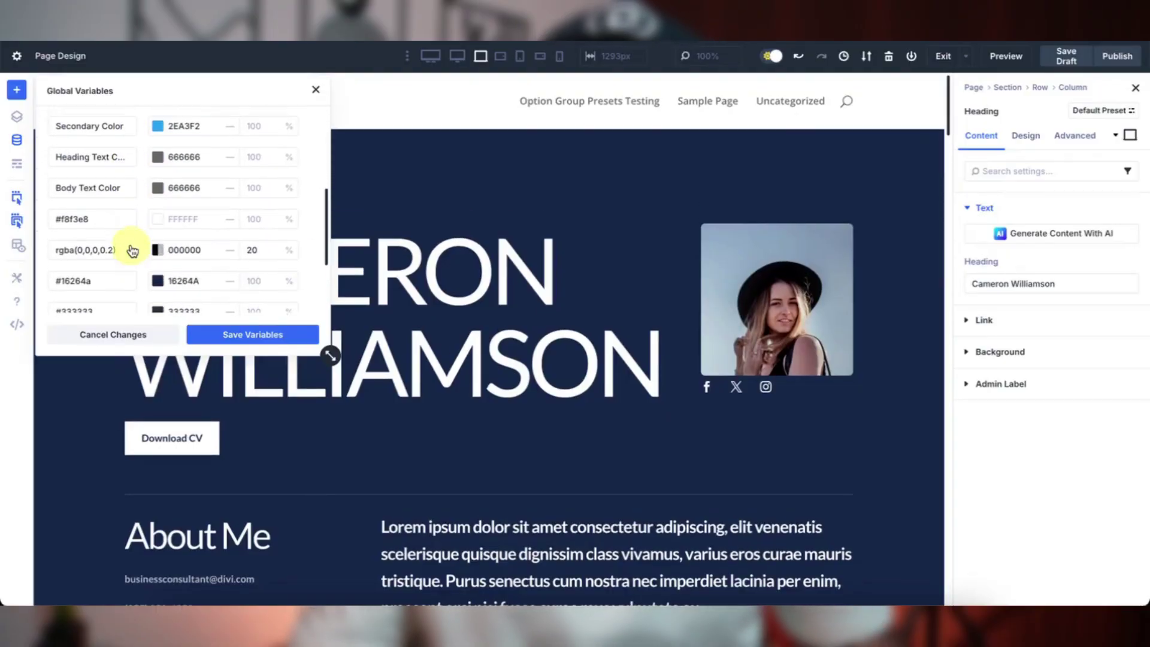
left_click(157, 276)
left_click(320, 499)
Set the All Headings global font to Poppins, then save and apply the variables
scroll(200, 267, "down", 2)
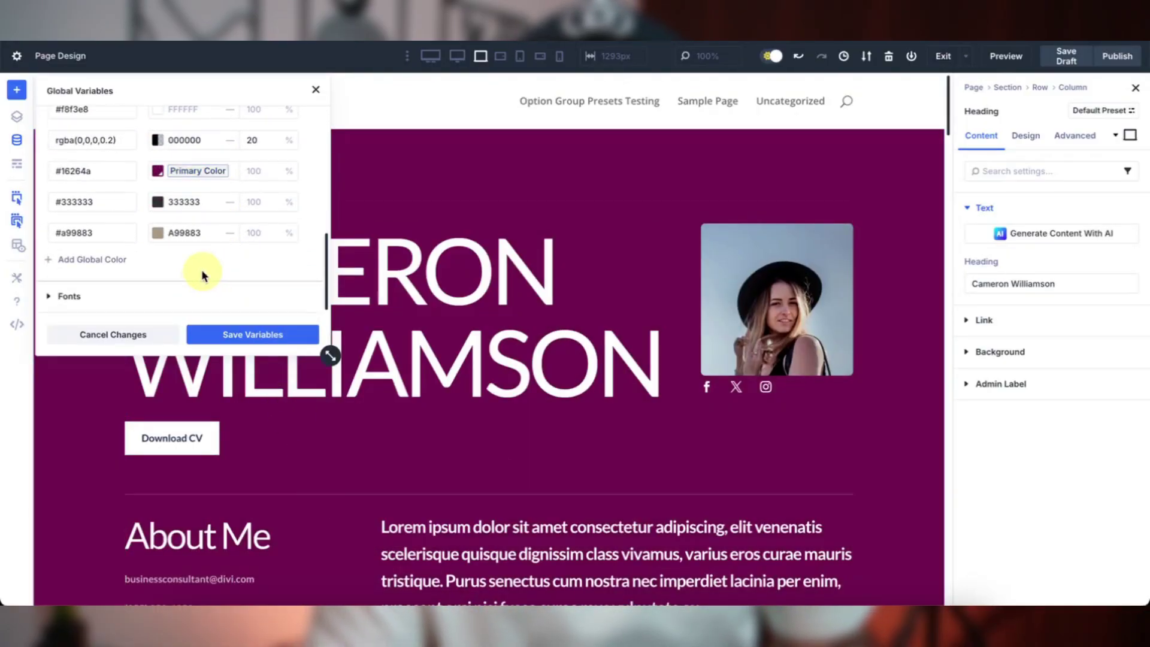
left_click(185, 296)
left_click(186, 259)
type("popp")
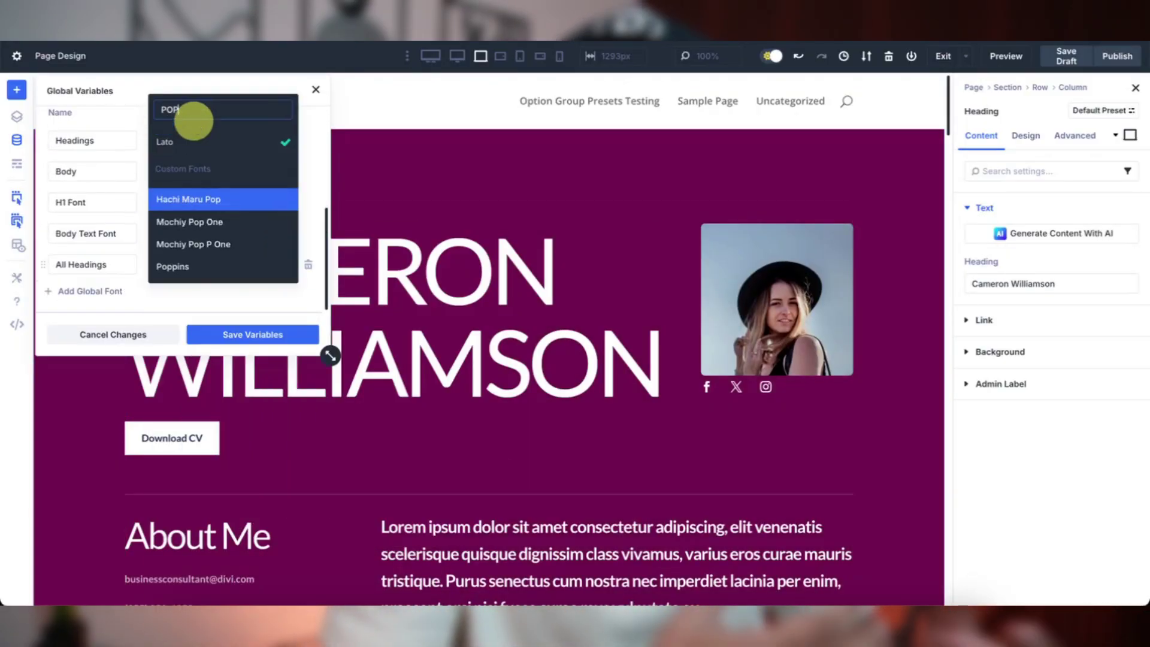
left_click(190, 179)
left_click(218, 331)
left_click(244, 334)
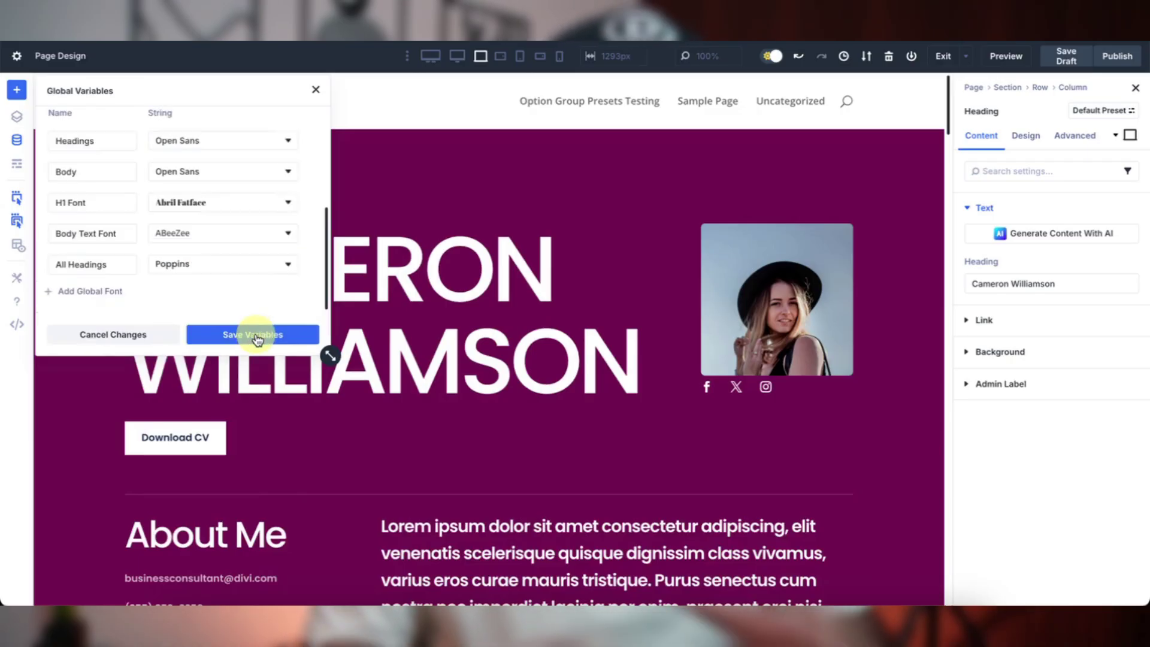
left_click(316, 89)
scroll(386, 270, "down", 7)
scroll(386, 270, "down", 15)
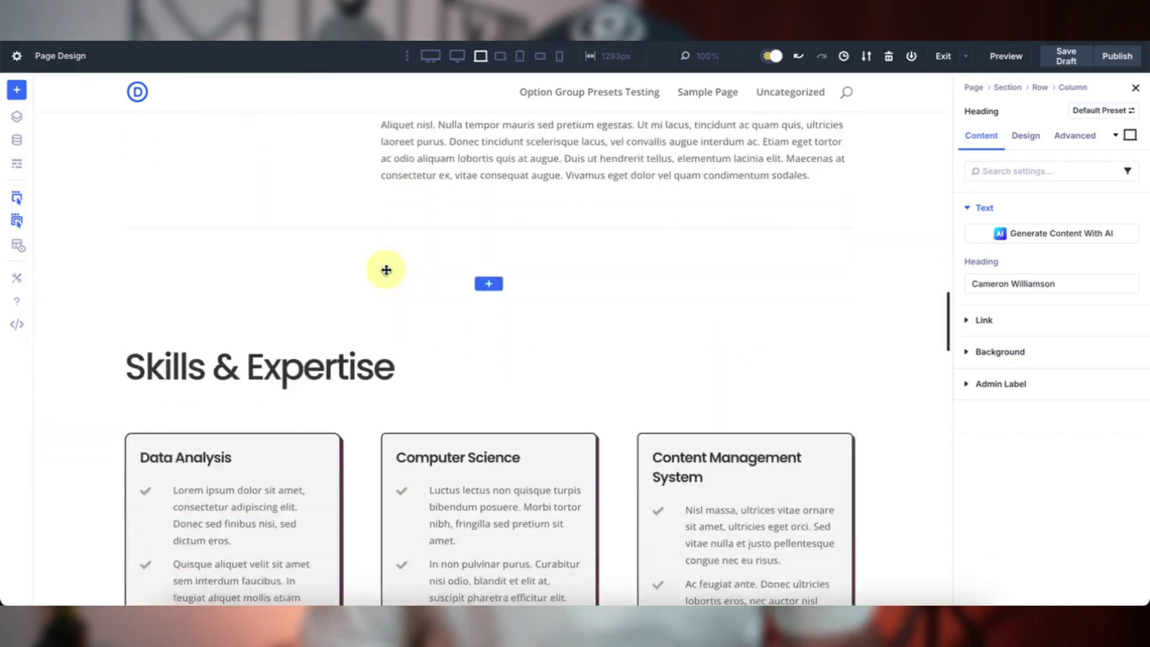
scroll(386, 270, "down", 10)
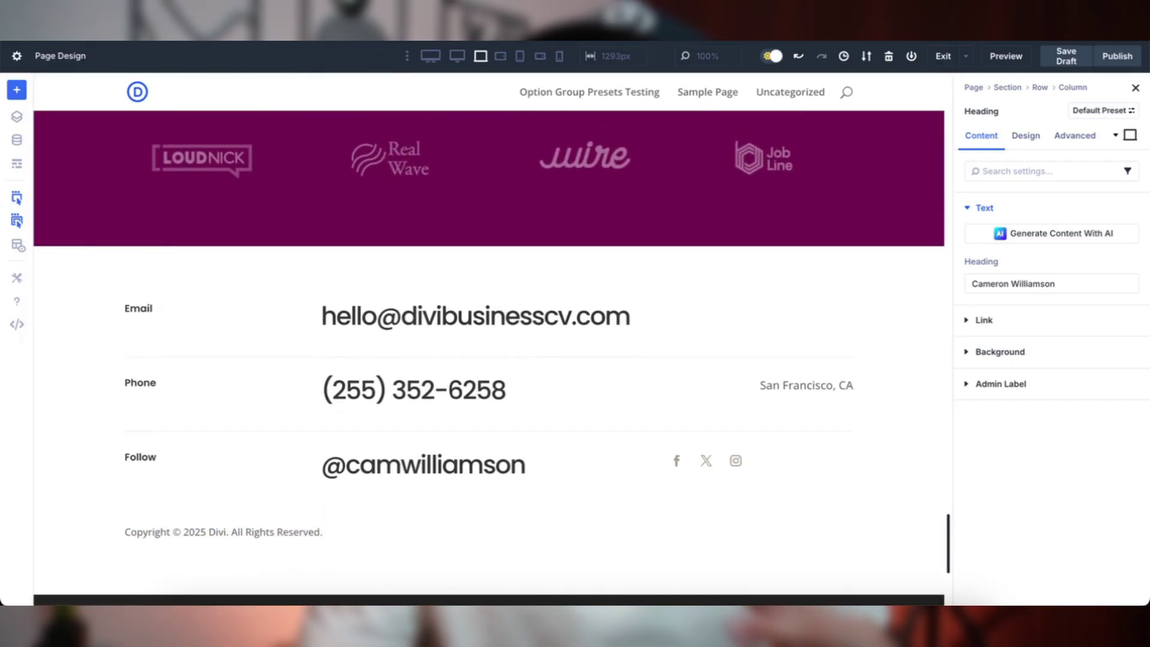